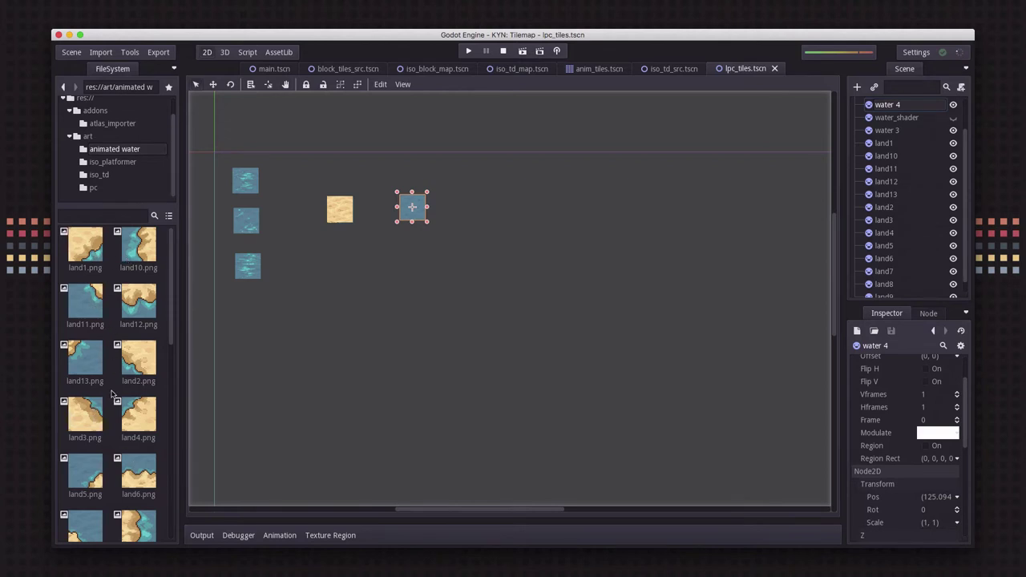
Reposition the land9 sand tile and the water 1, water 2 and water 3 sprites
scroll(105, 404, "down", 4)
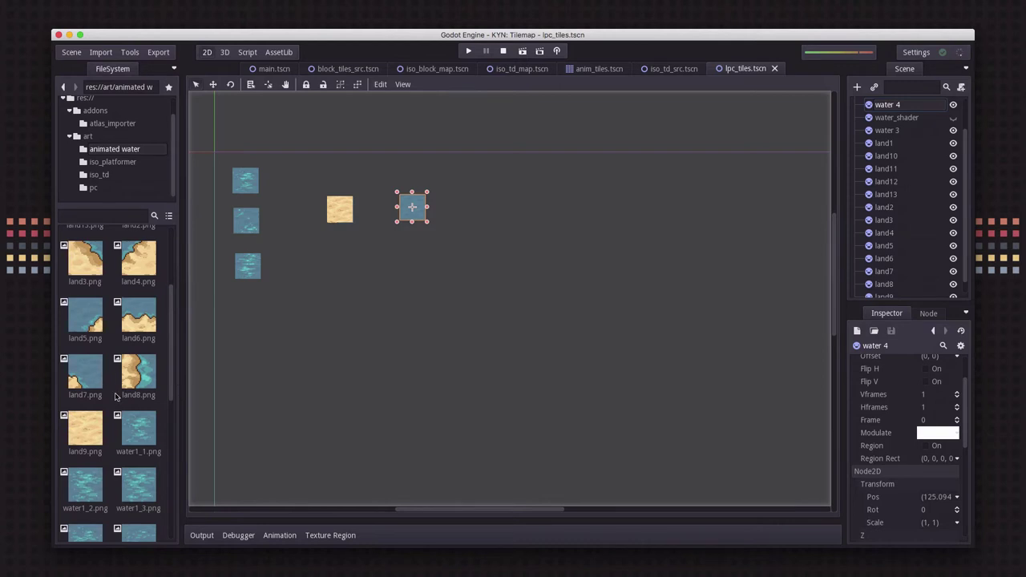
scroll(115, 396, "down", 4)
scroll(114, 395, "up", 4)
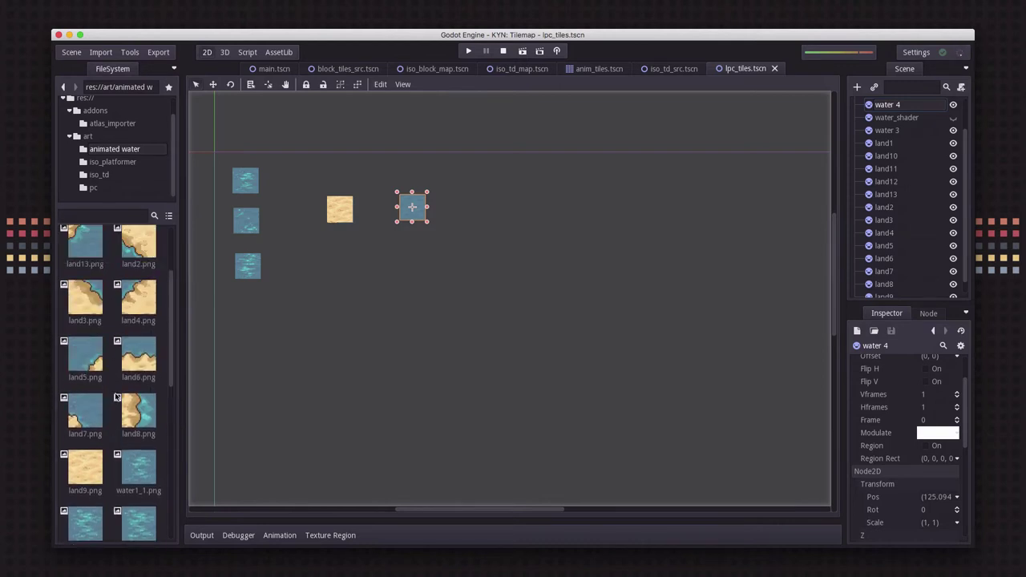
scroll(115, 396, "down", 1)
scroll(114, 396, "up", 3)
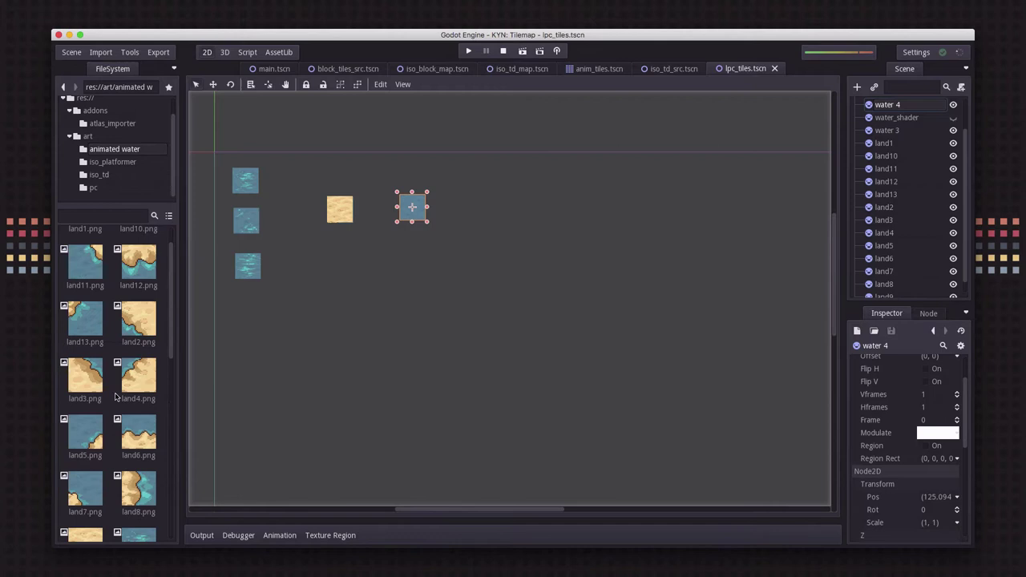
scroll(115, 396, "up", 1)
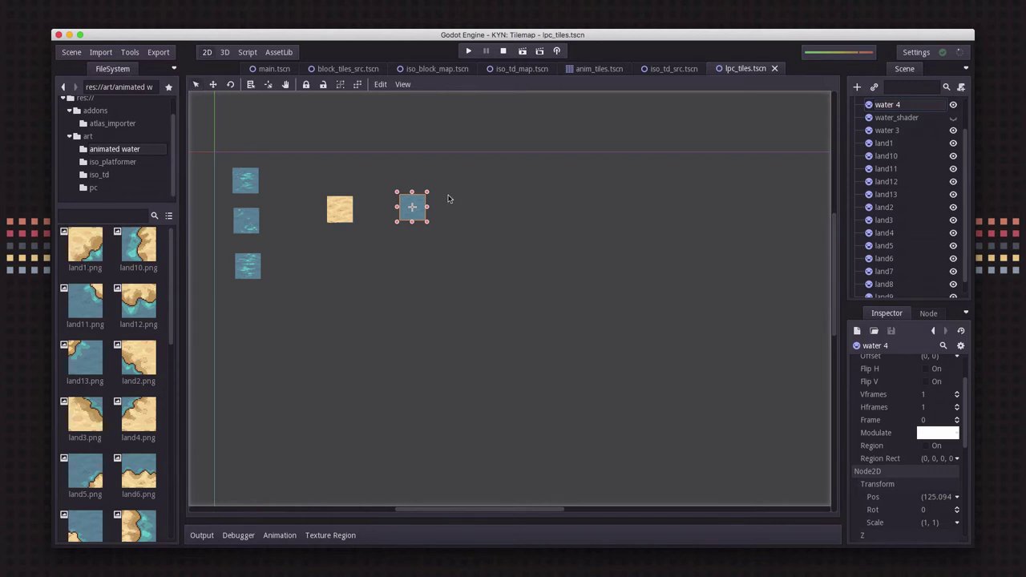
left_click(371, 218)
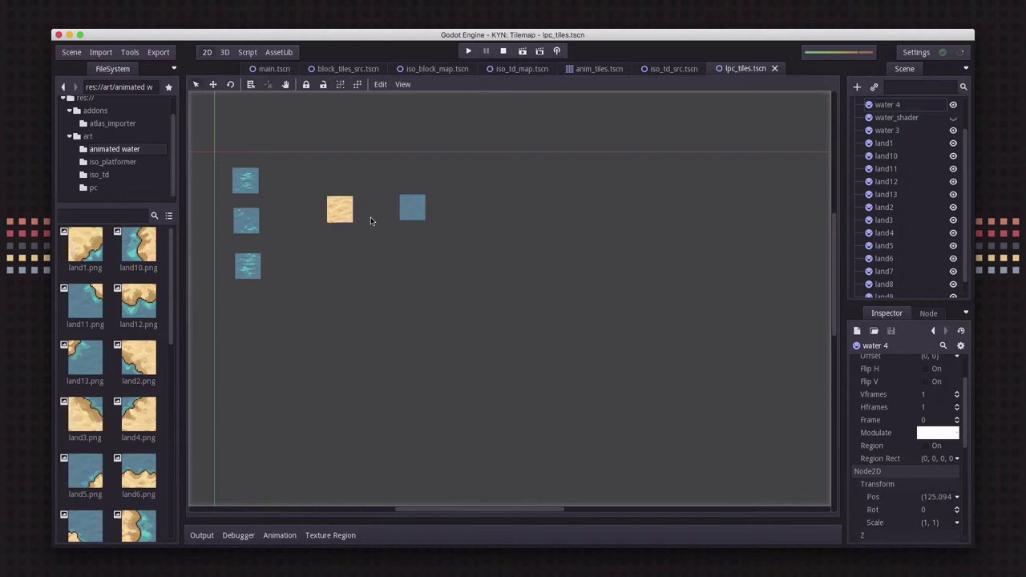
mouse_move(339, 208)
left_mouse_down()
mouse_move(361, 178)
mouse_move(345, 211)
left_mouse_up()
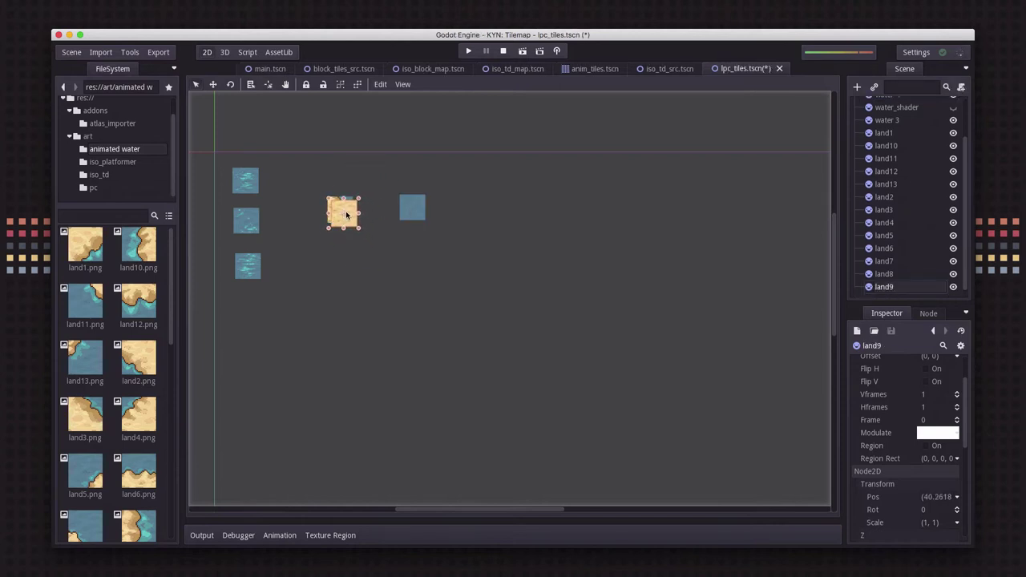
left_click_drag(249, 185, 254, 181)
left_click_drag(249, 220, 247, 220)
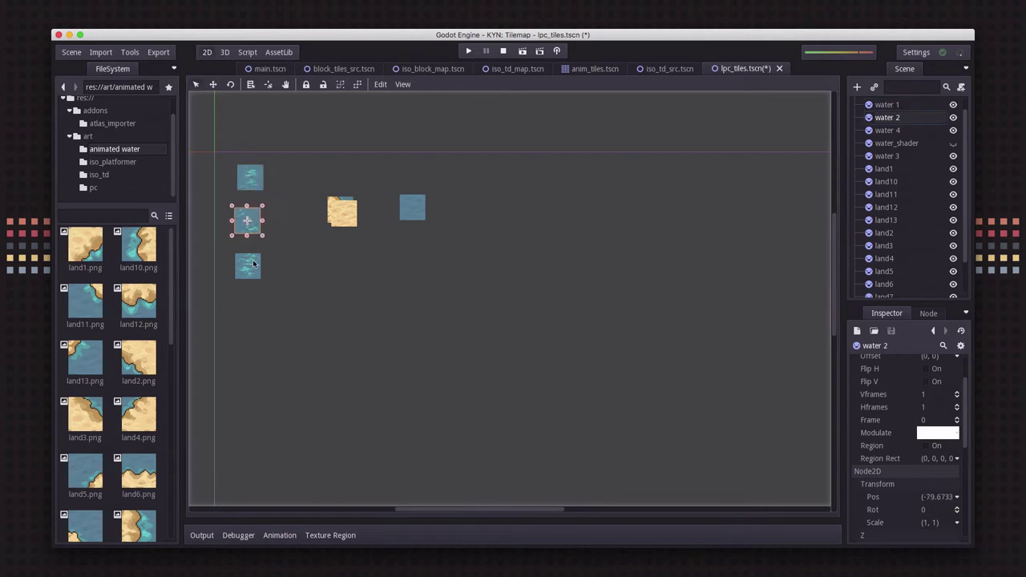
mouse_move(253, 262)
left_mouse_down()
mouse_move(239, 249)
mouse_move(253, 251)
mouse_move(243, 253)
left_mouse_up()
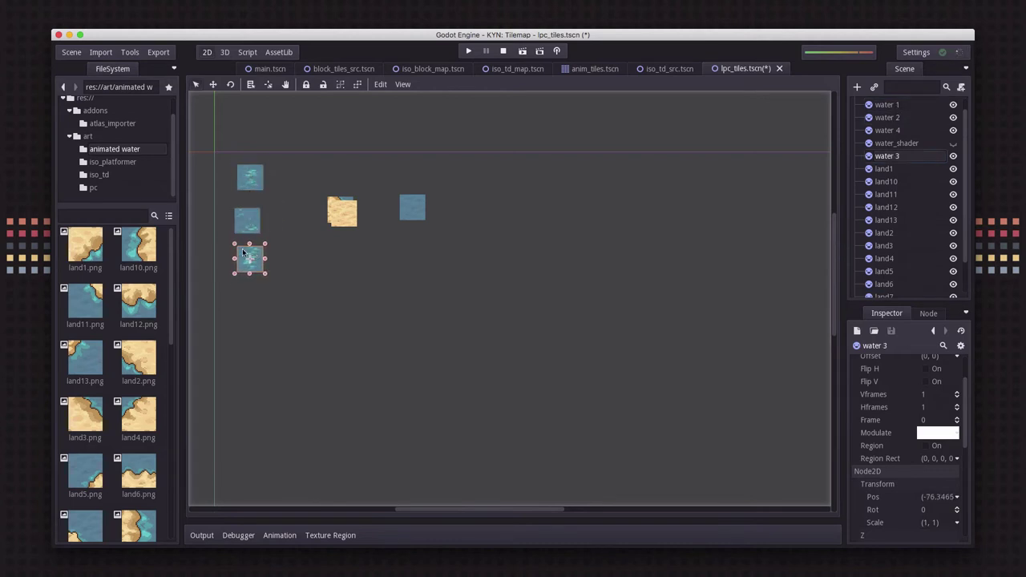
Check the water1_1 and water2_1 images, then nudge water 2 into line with the column
scroll(154, 323, "down", 1)
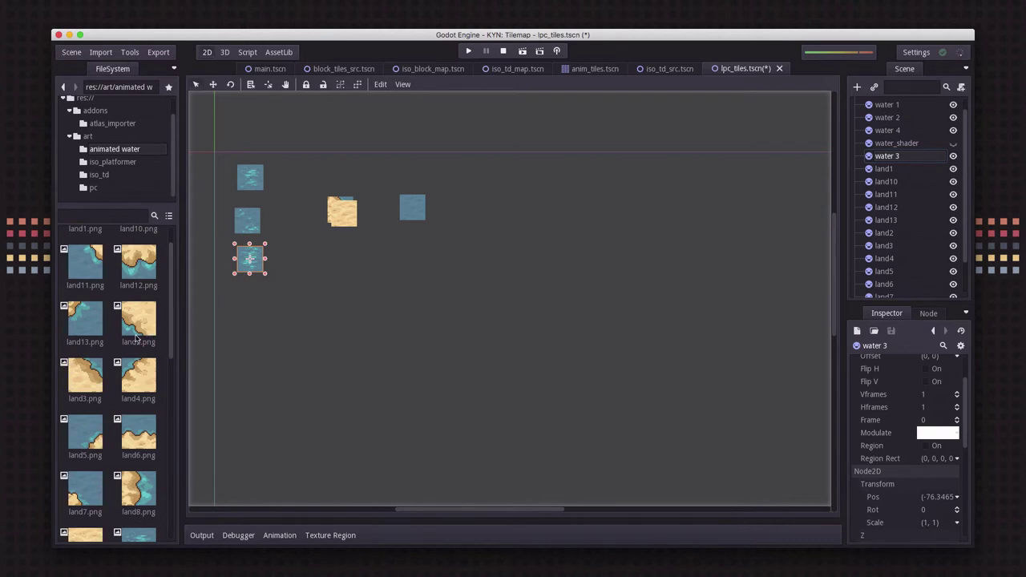
scroll(135, 338, "down", 7)
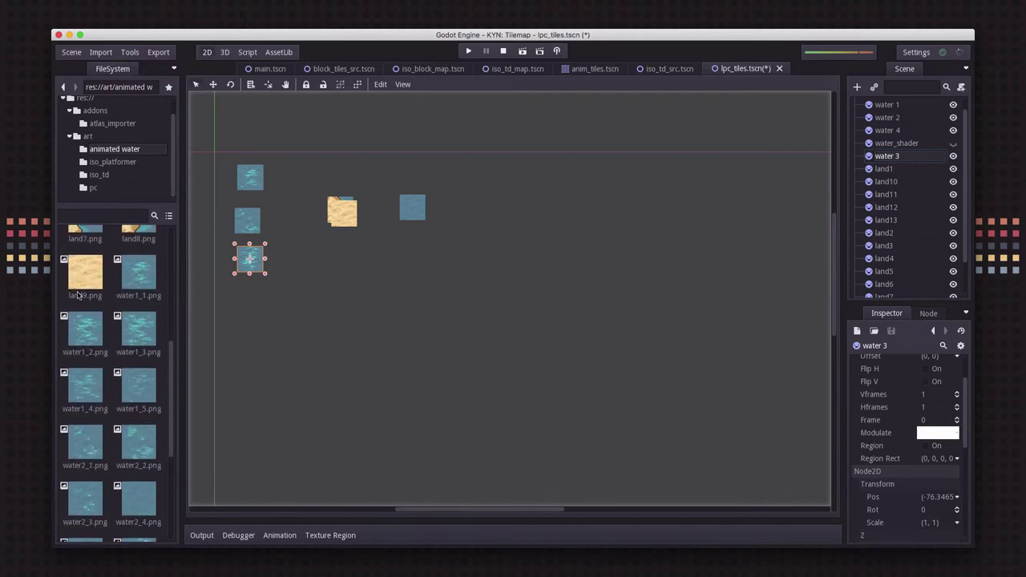
scroll(125, 340, "up", 1)
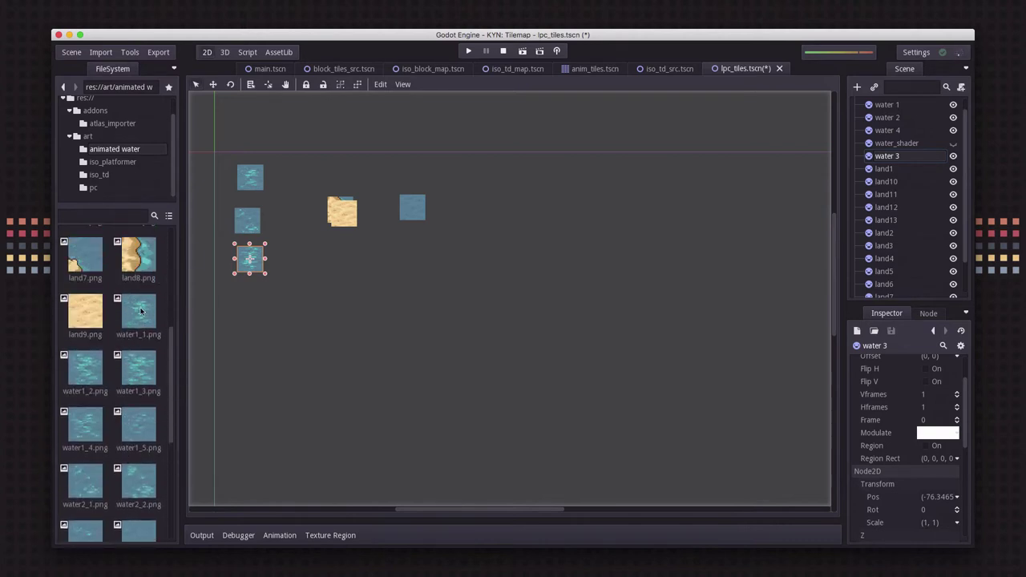
left_click(140, 311)
scroll(140, 335, "down", 2)
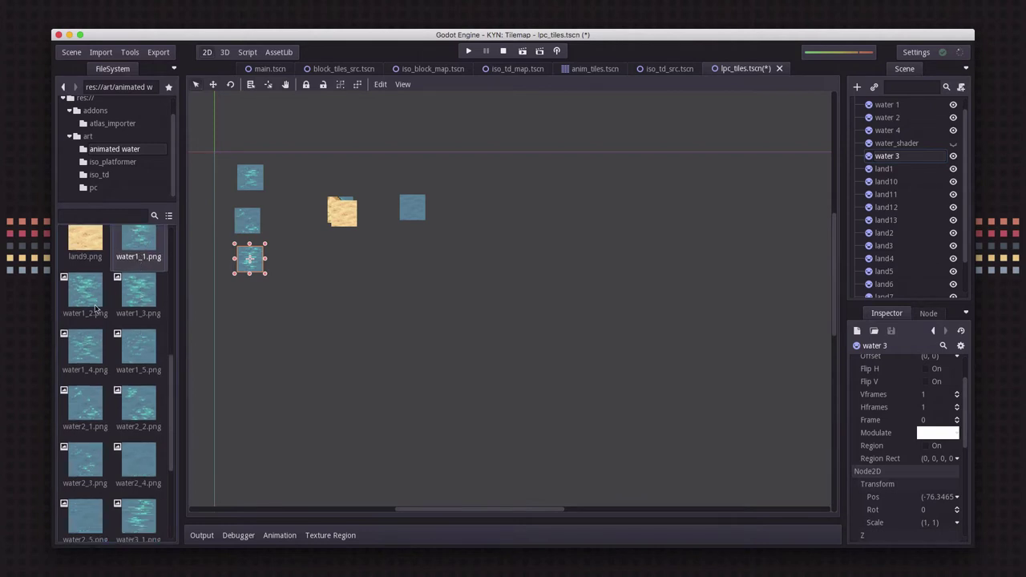
left_click(85, 415)
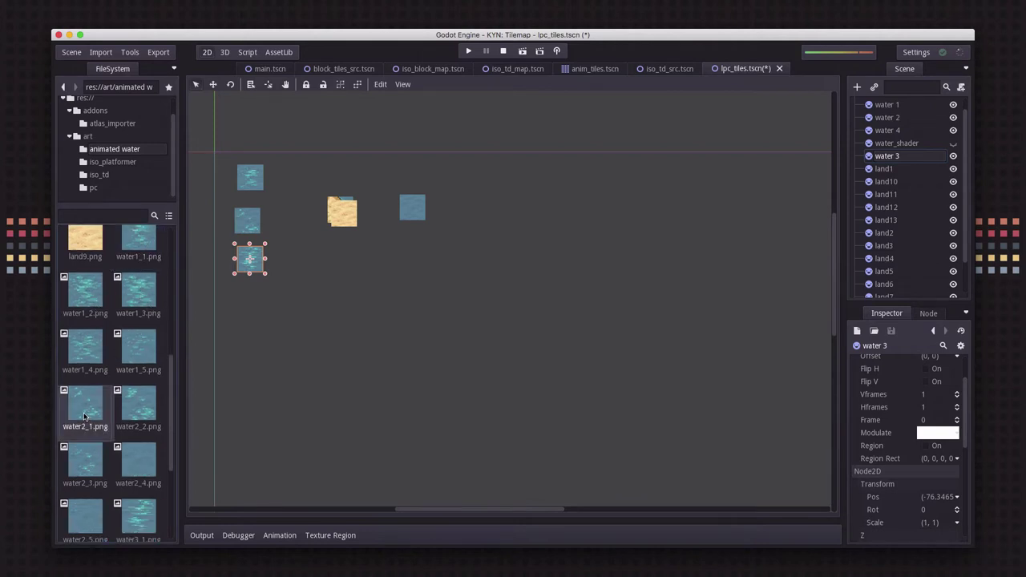
scroll(128, 463, "down", 3)
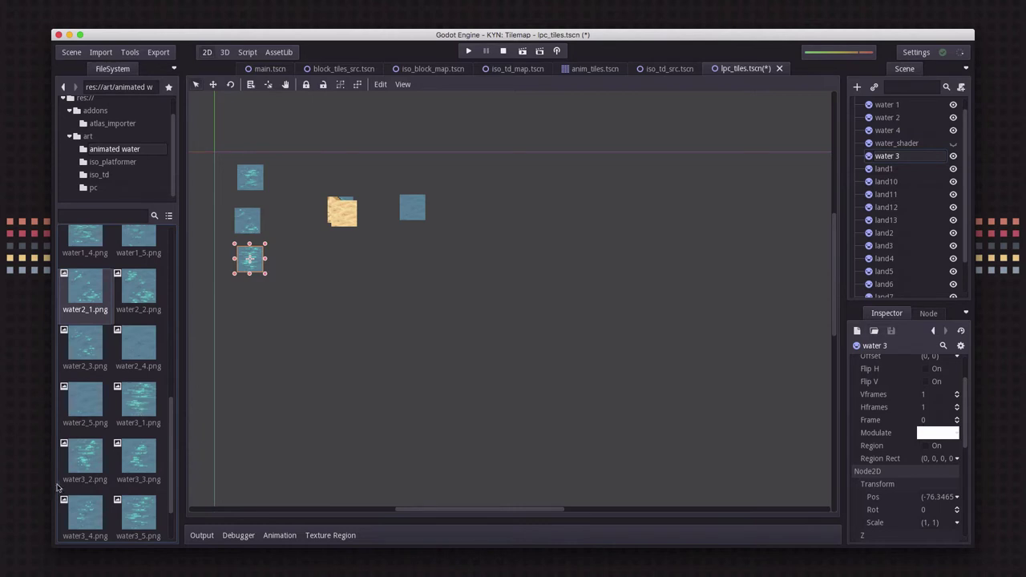
left_click(244, 229)
left_click(258, 179)
left_click_drag(257, 223, 260, 220)
left_click(248, 261)
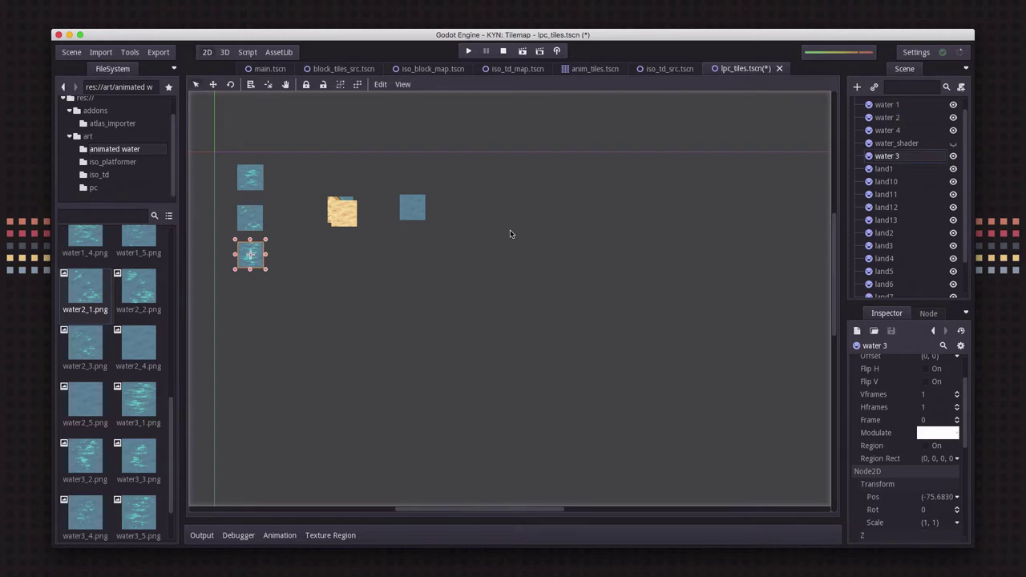
left_click(459, 226)
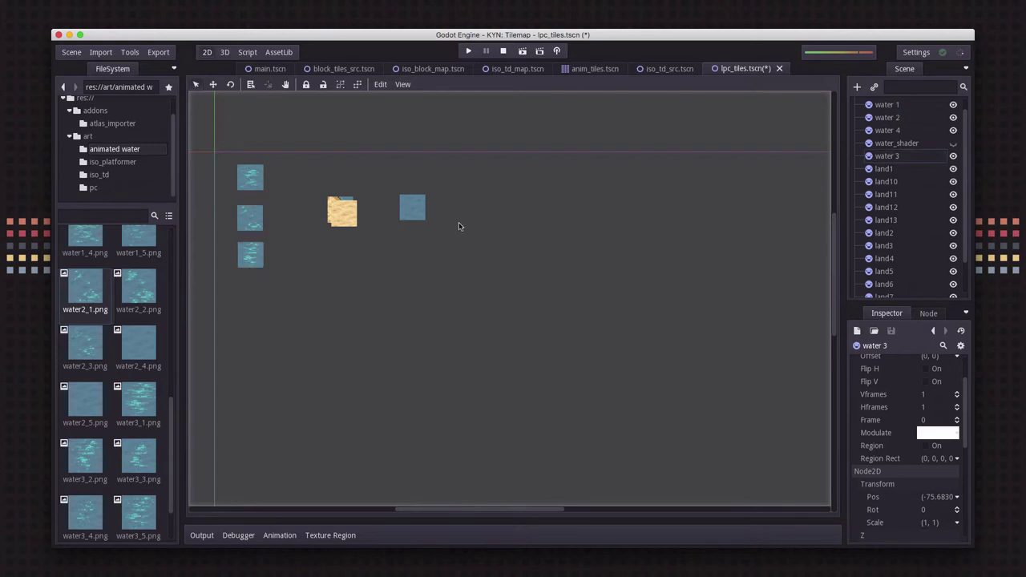
Convert the lpc_tiles scene's sprites into a TileSet via Scene > Convert To > TileSet
left_click(73, 54)
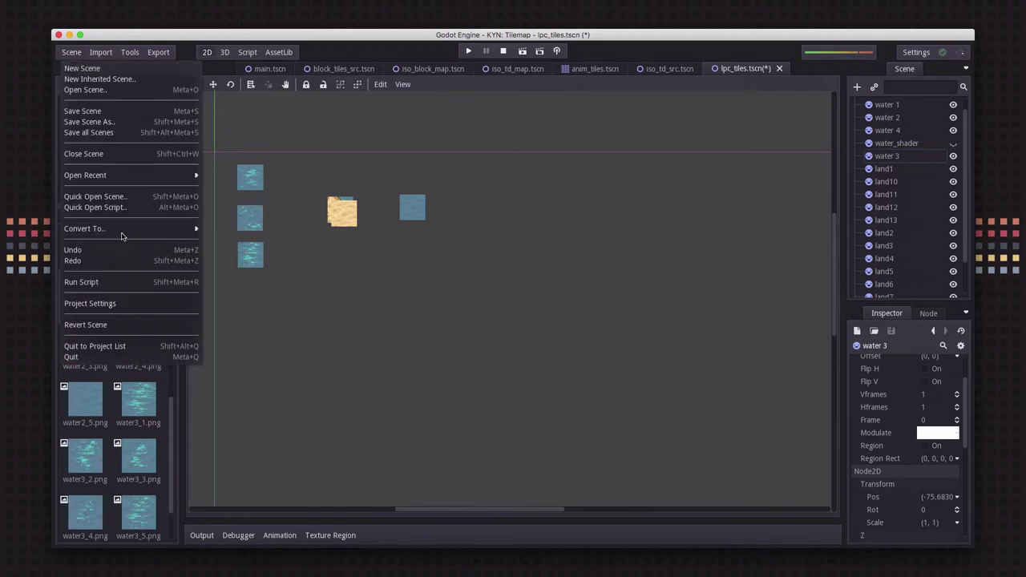
mouse_move(137, 229)
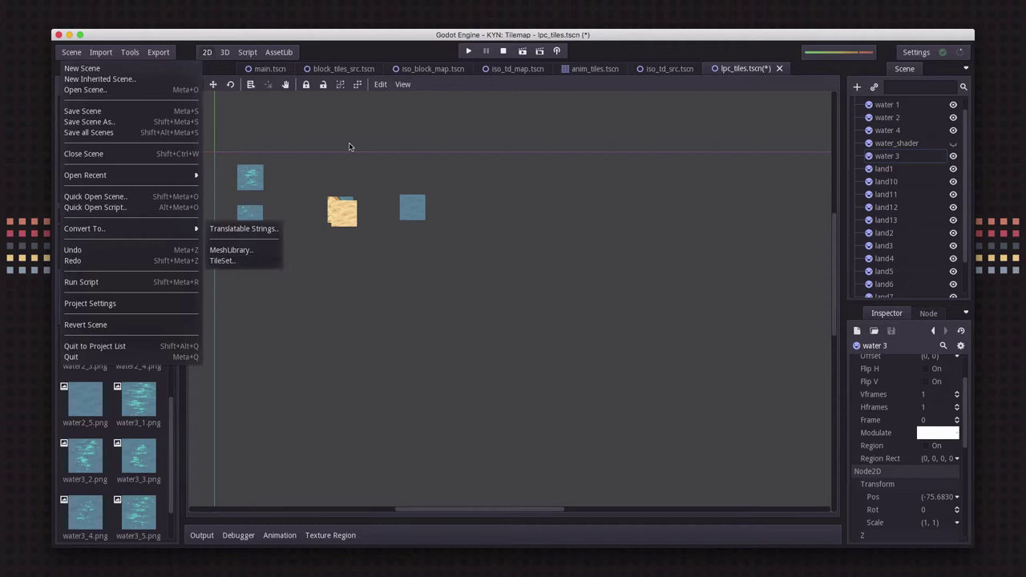
left_click(317, 141)
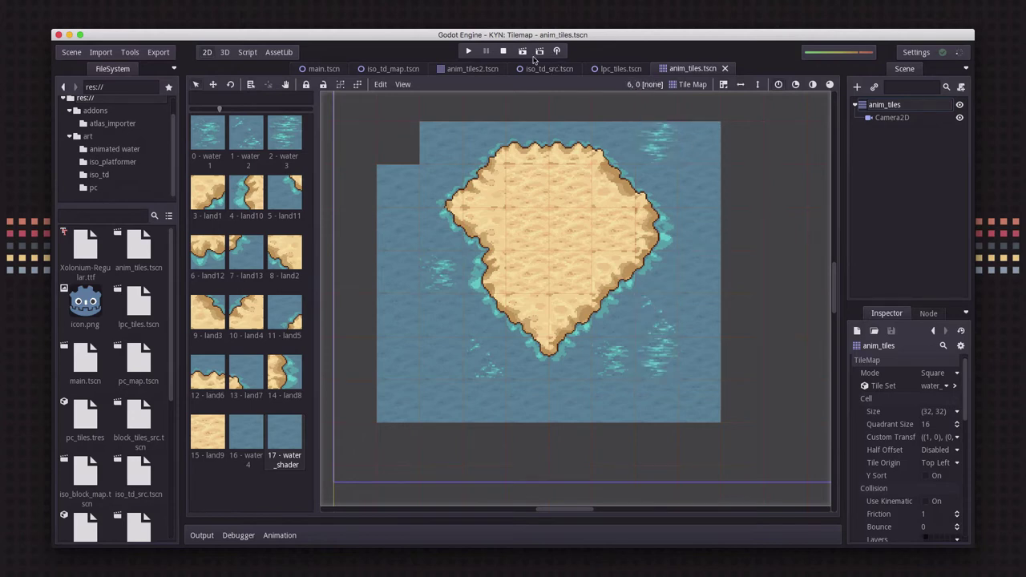
Make Camera2D the current camera, save anim_tiles, and run the game to see the enlarged island
key("F6")
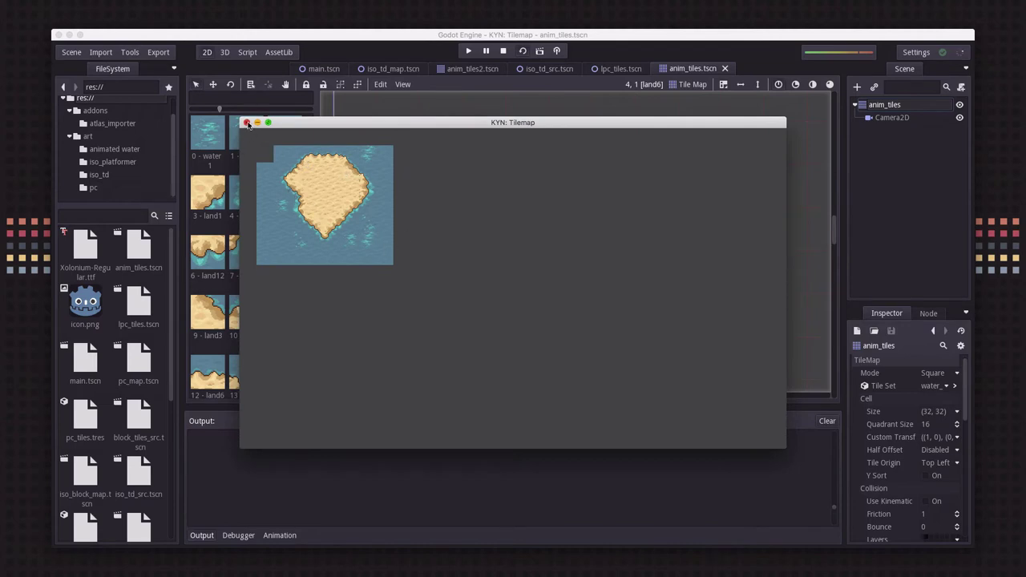
left_click(247, 122)
left_click(891, 118)
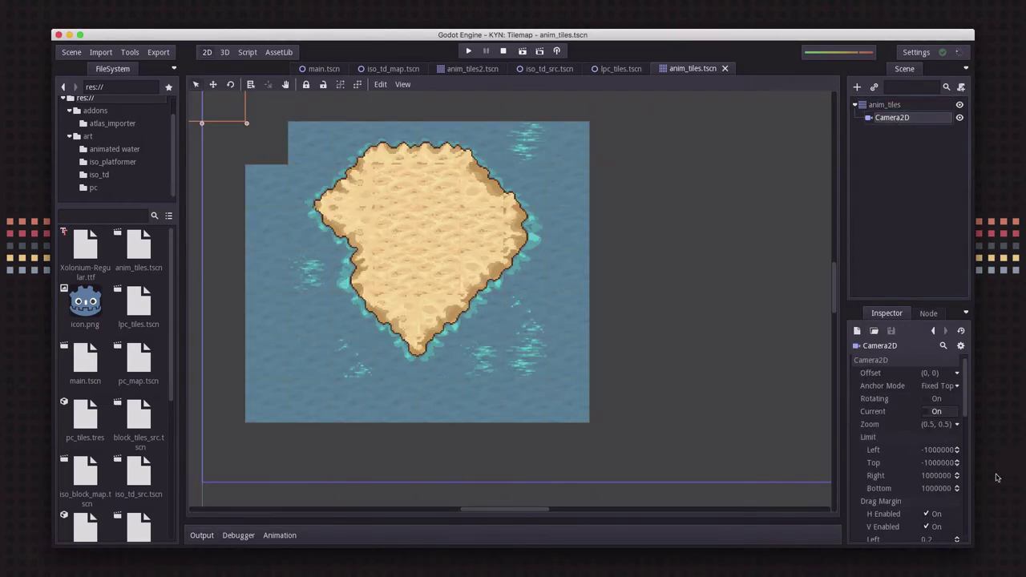
left_click(927, 411)
key("ctrl+s")
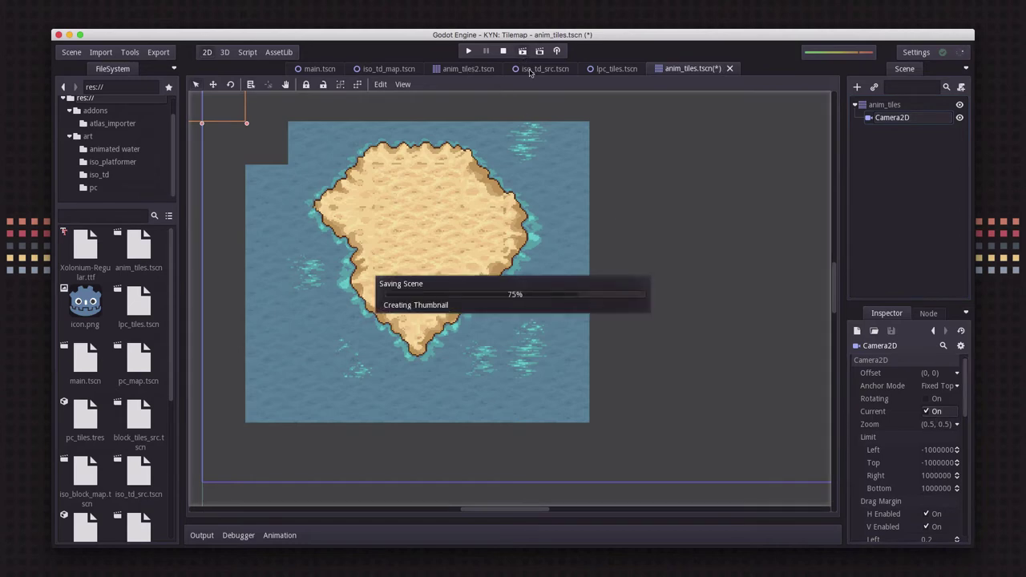
key("F5")
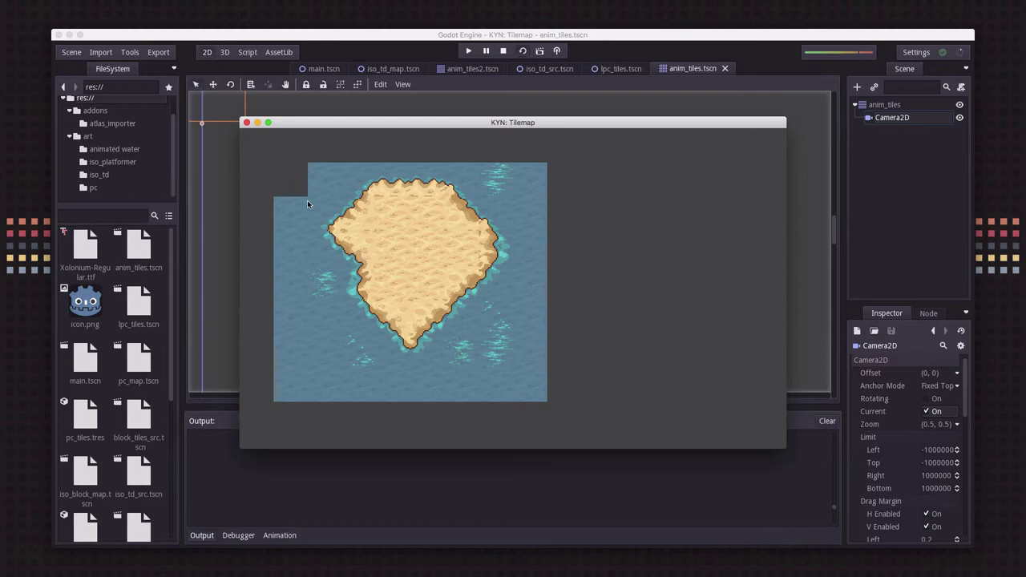
left_click(247, 123)
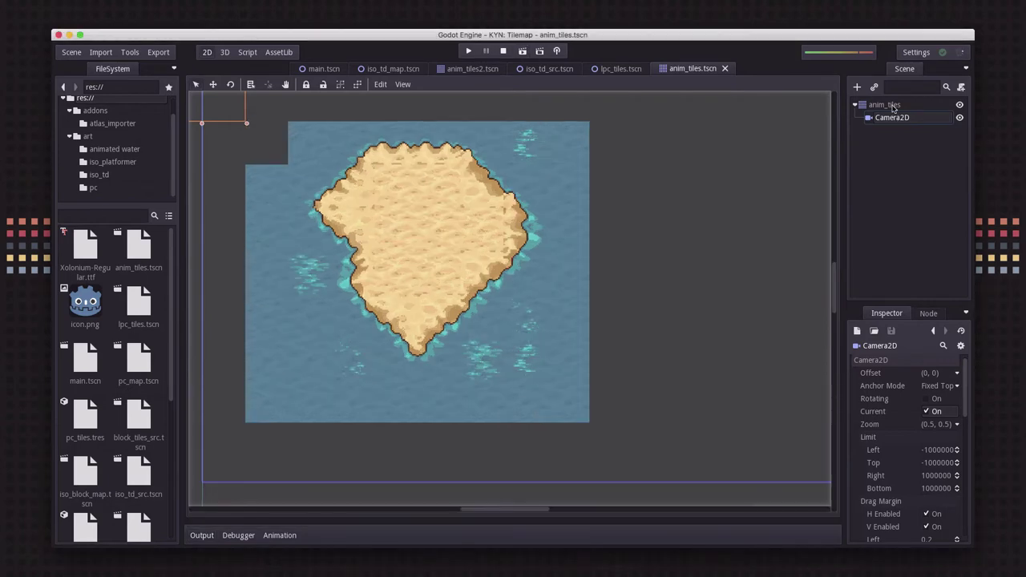
Add an AnimationPlayer under the anim_tiles TileMap with a new animation named 'water'
left_click(895, 106)
left_click(856, 87)
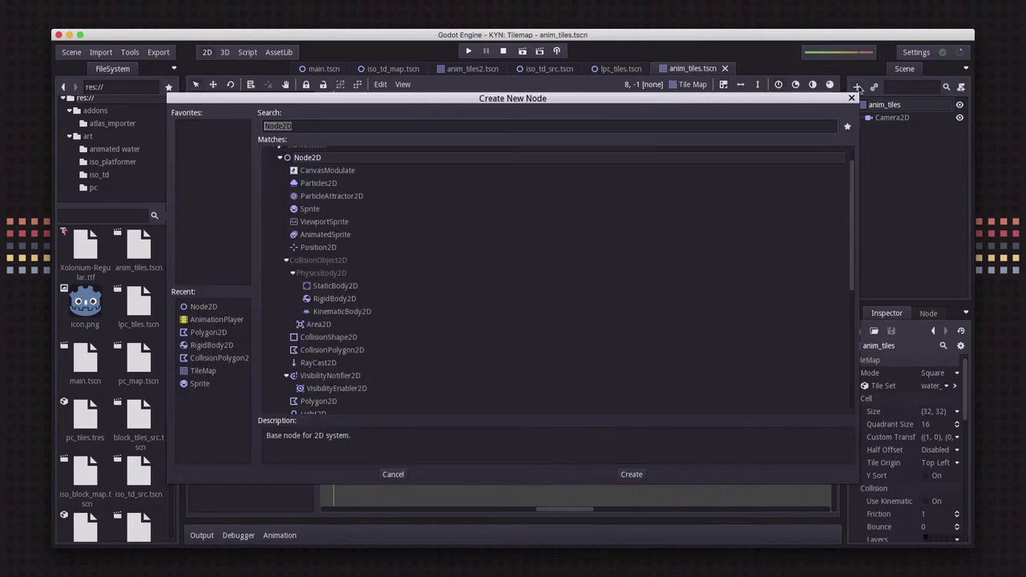
double_click(231, 322)
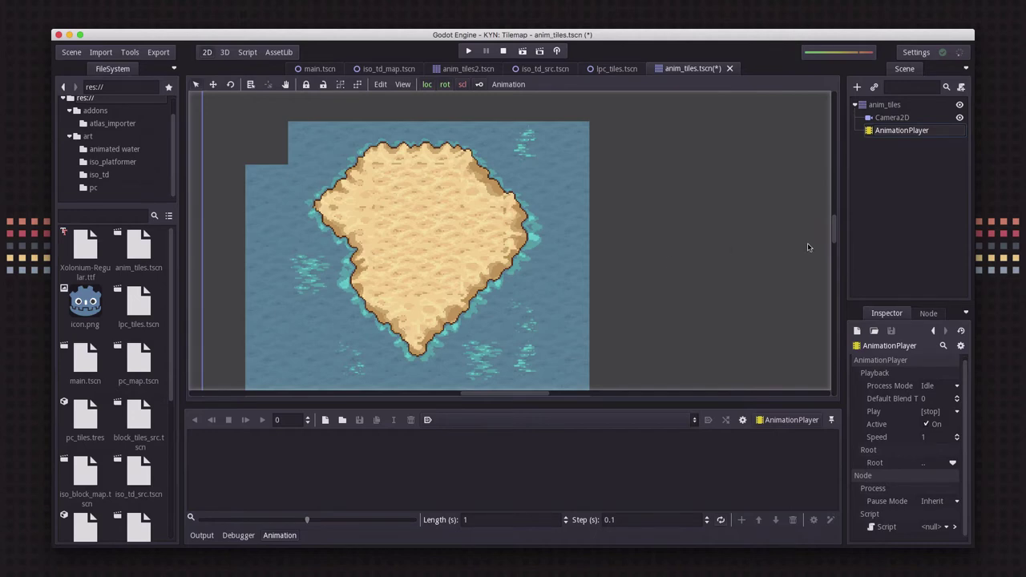
left_click(325, 419)
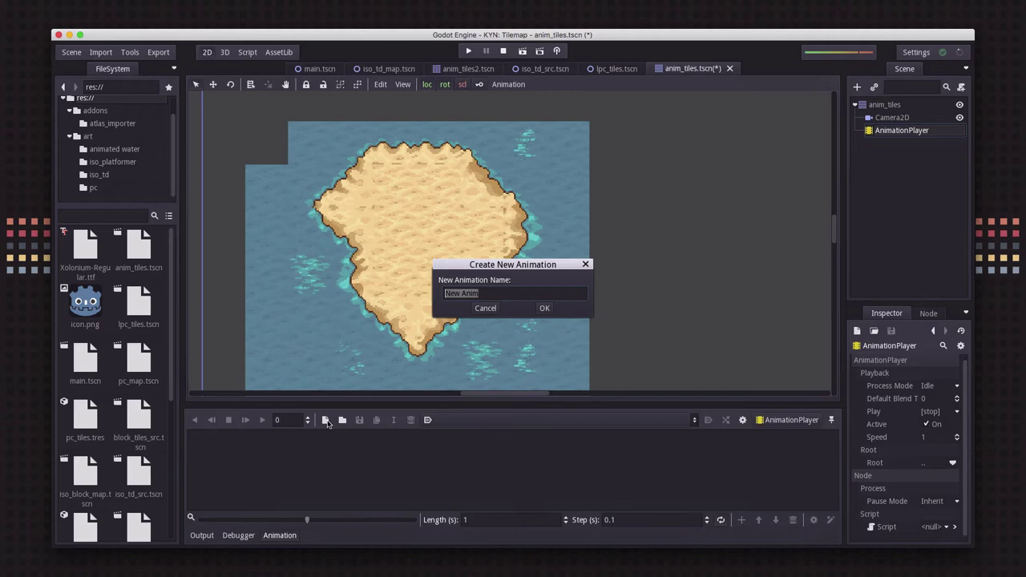
type("water")
key("Return")
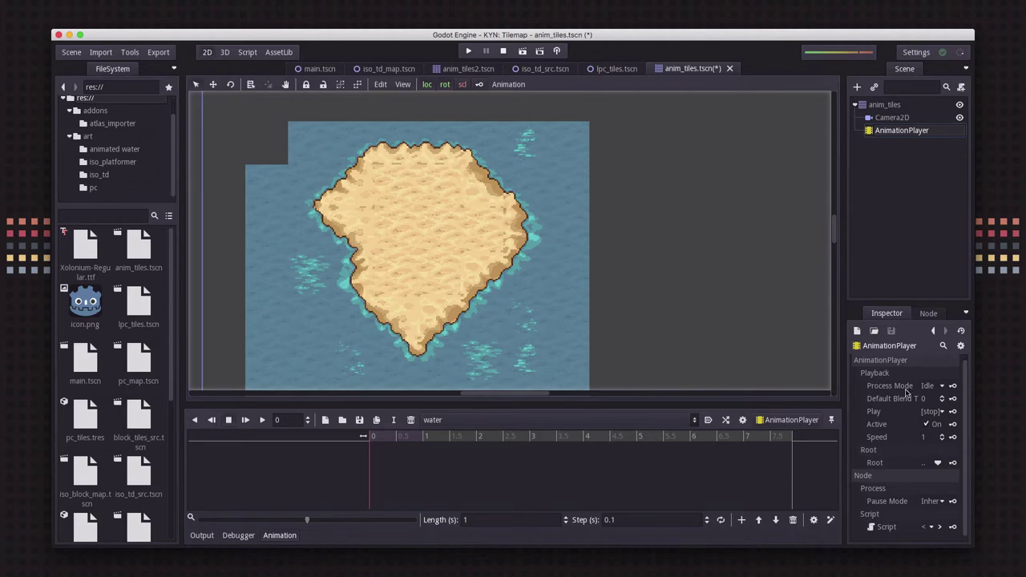
Edit the TileMap's water_tiles.tres tileset and key tile 0's texture
scroll(908, 392, "up", 1)
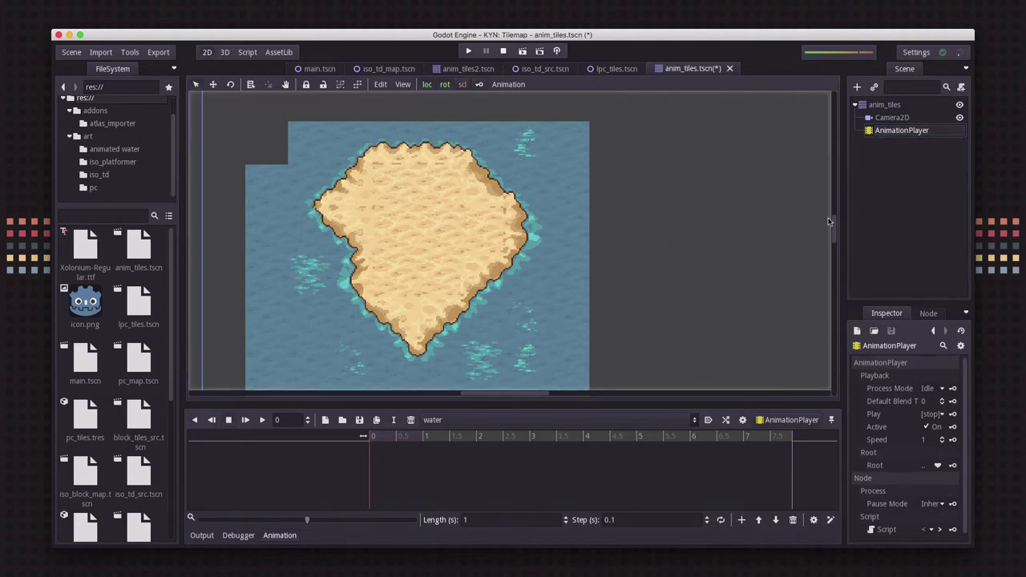
left_click(883, 105)
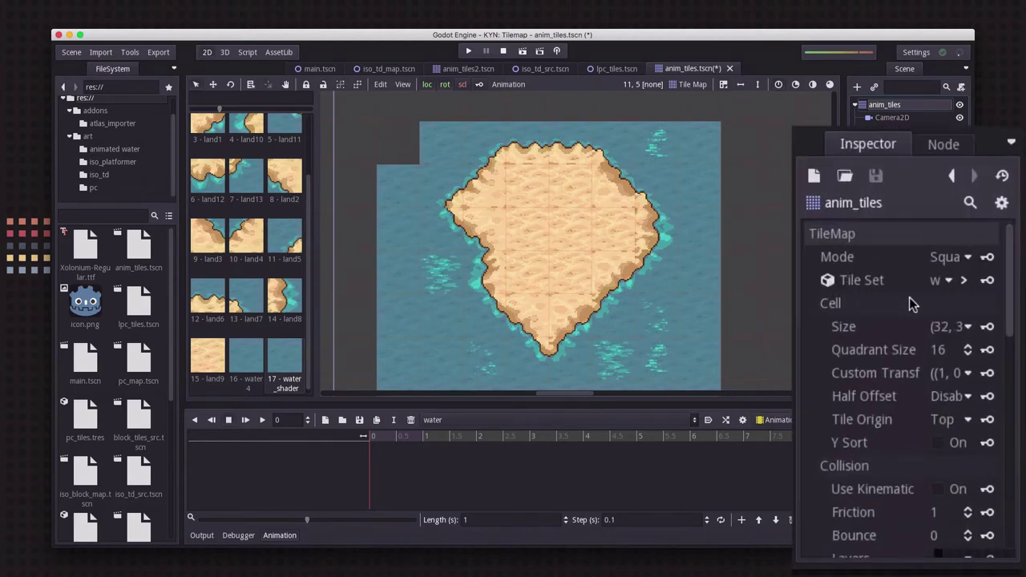
scroll(207, 152, "up", 3)
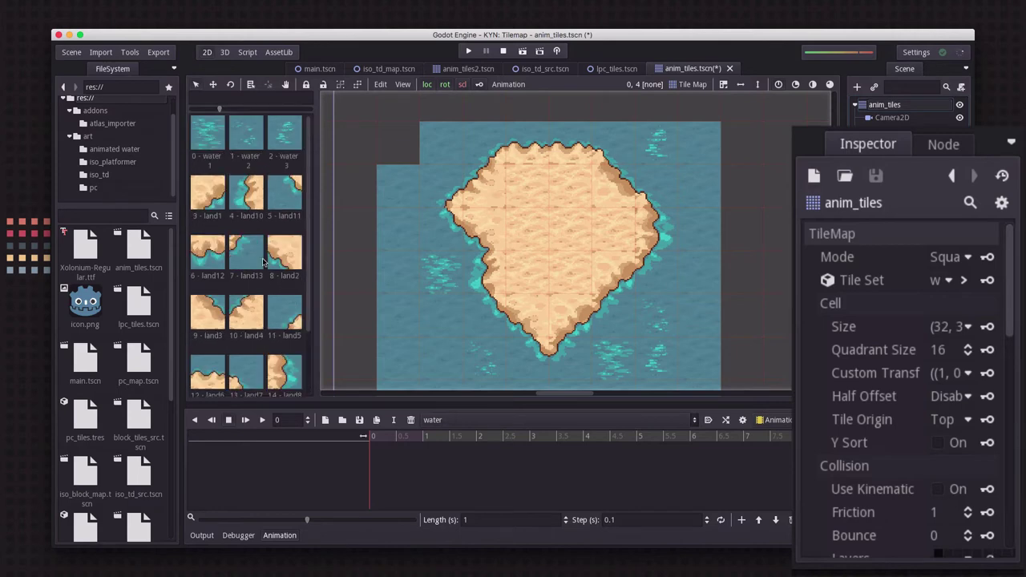
left_click(964, 279)
mouse_move(1011, 245)
left_mouse_down()
mouse_move(1008, 336)
mouse_move(1018, 237)
left_mouse_up()
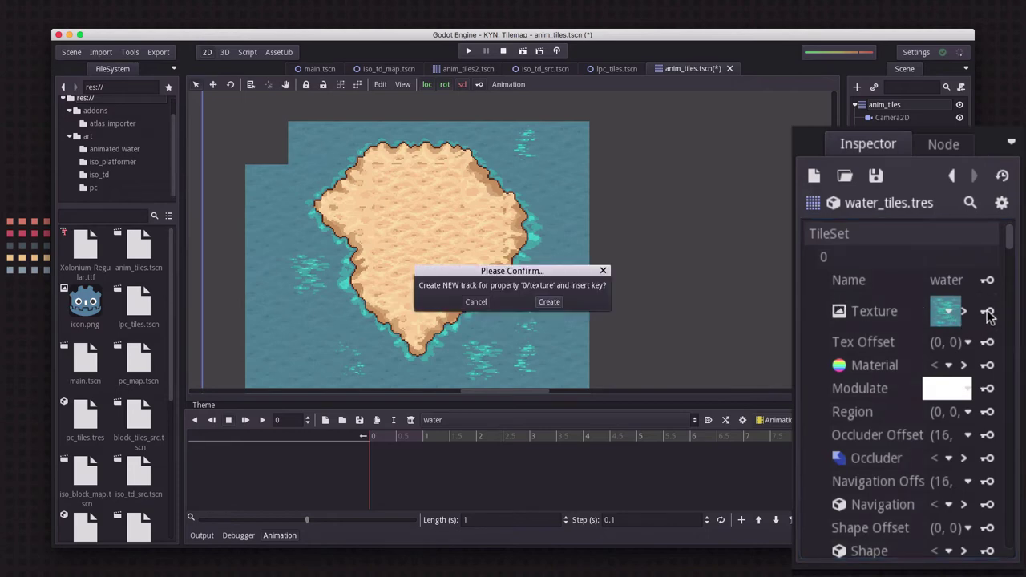
Create the tile 0 texture track, then key water1_2.png as the texture at 0.2 s
left_click(549, 301)
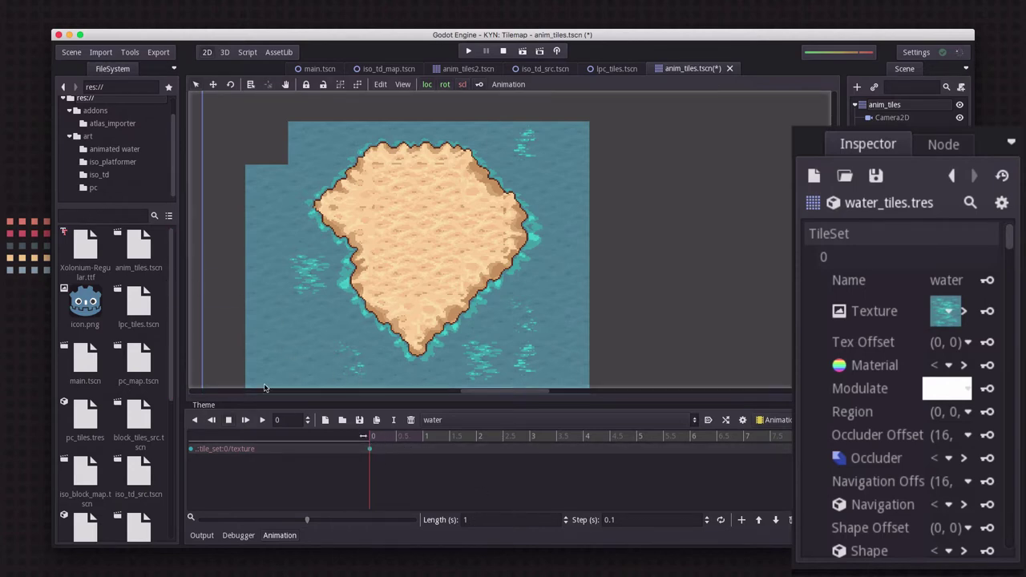
left_click(373, 438)
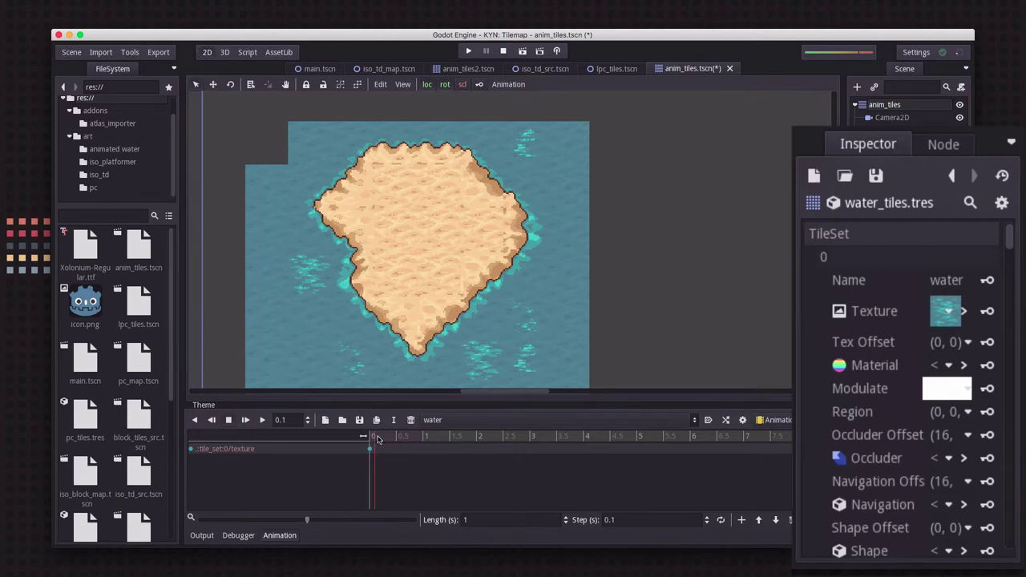
left_click(379, 437)
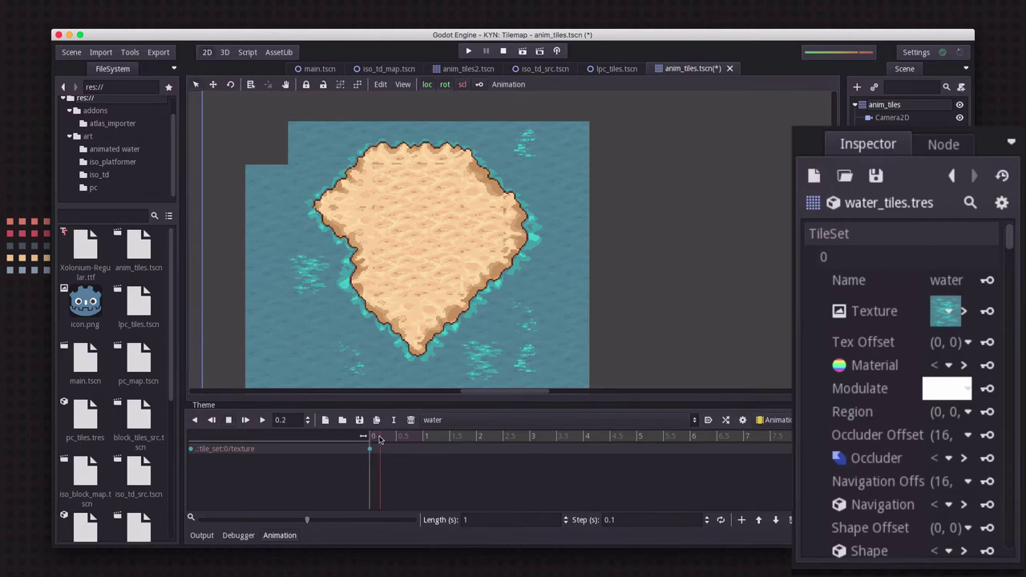
left_click(117, 149)
scroll(126, 367, "down", 5)
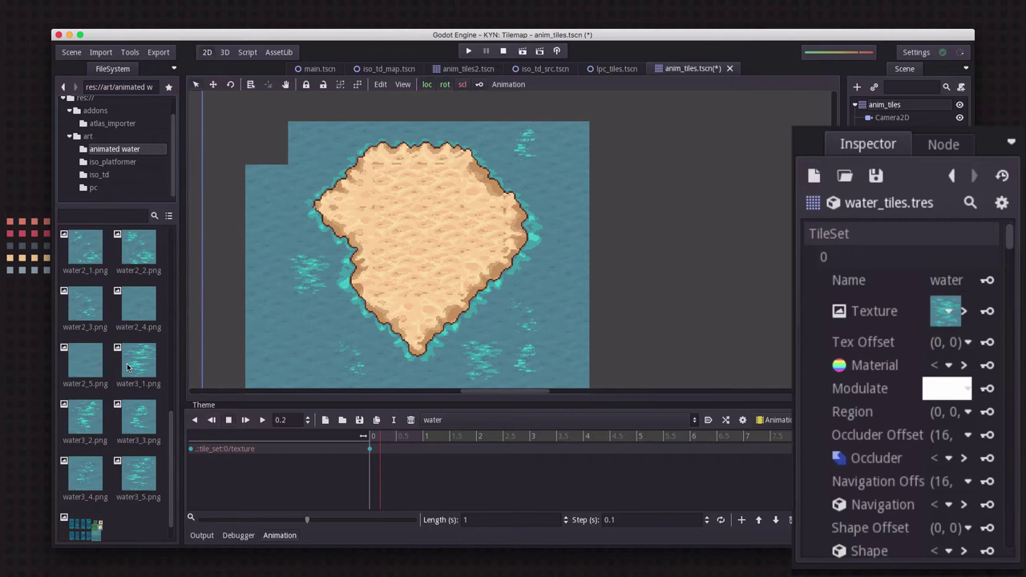
scroll(127, 367, "up", 1)
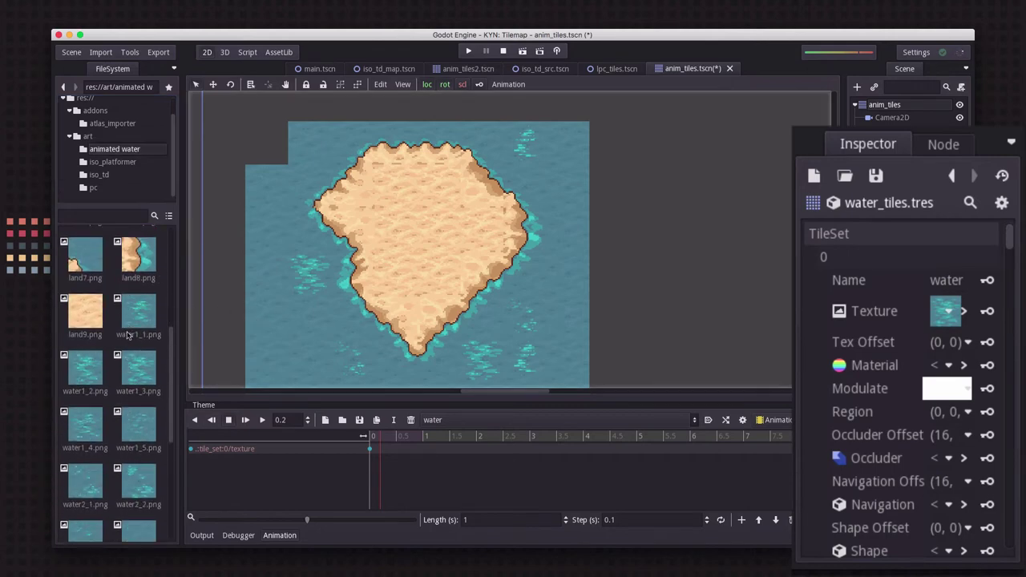
left_click_drag(86, 378, 938, 306)
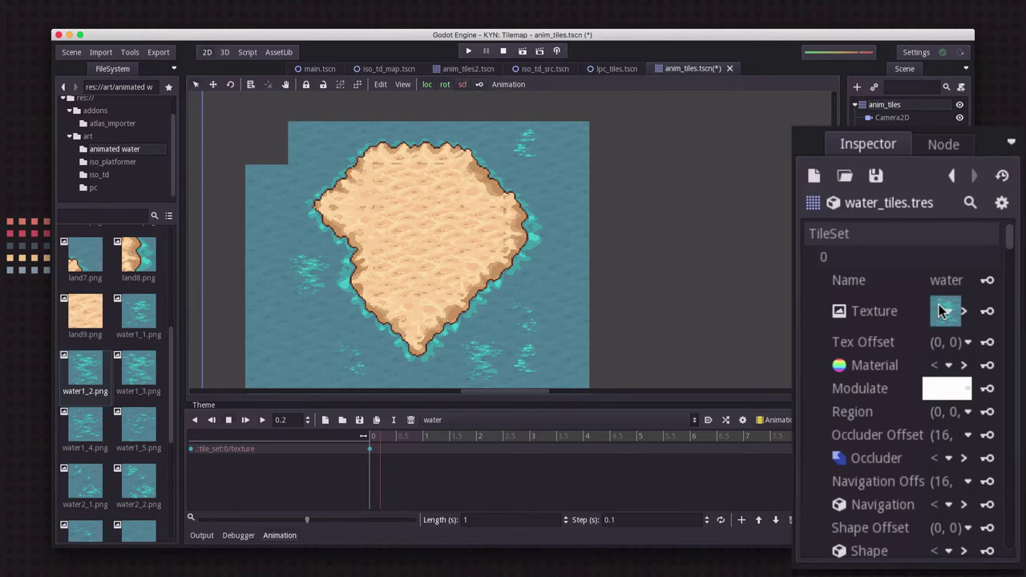
left_click(991, 313)
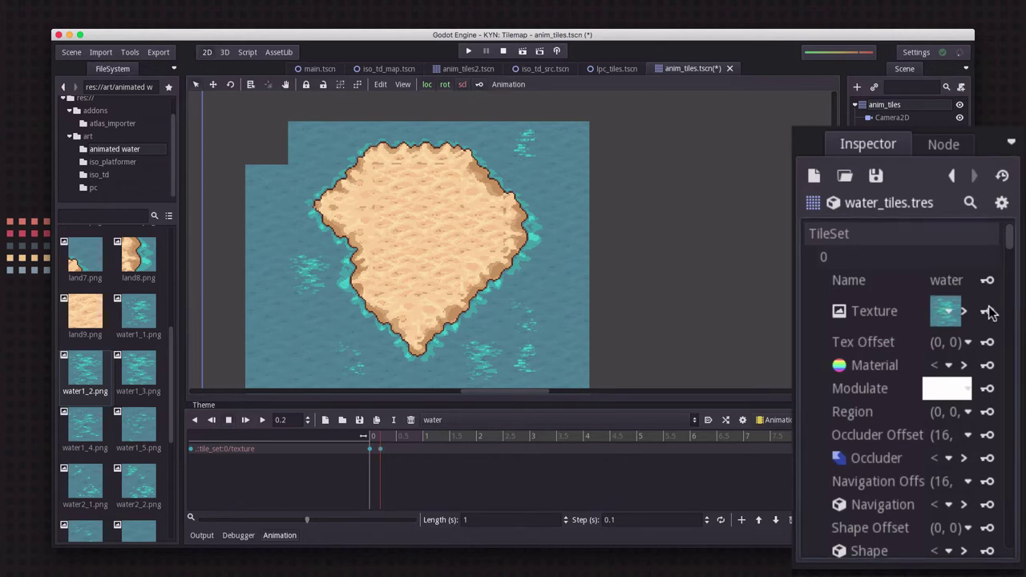
Key water1_3, water1_4 and water1_5.png as tile 0's texture at 0.4, 0.6 and 0.8 s
left_click_drag(382, 442, 391, 442)
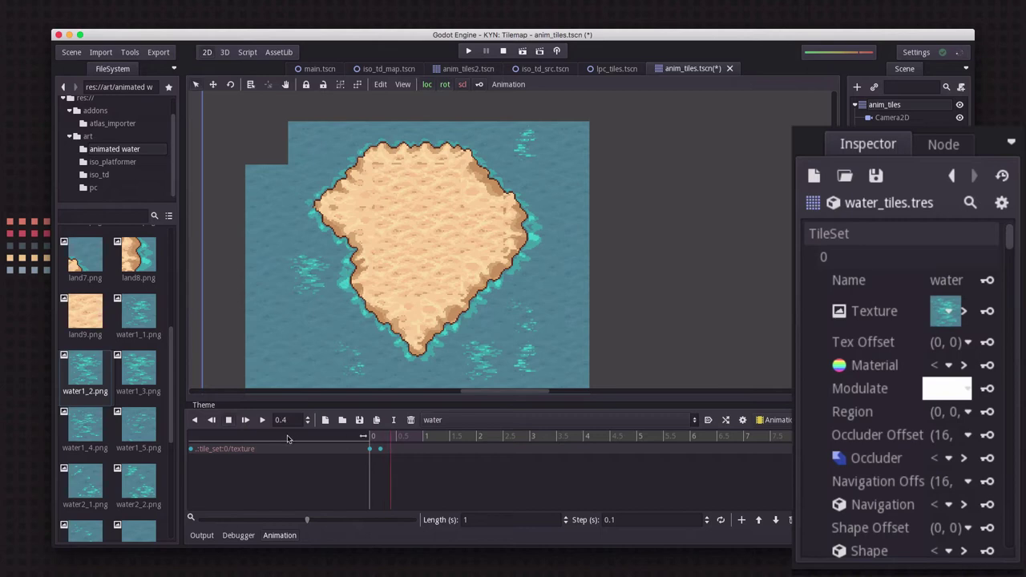
left_click_drag(138, 369, 949, 312)
left_click(985, 312)
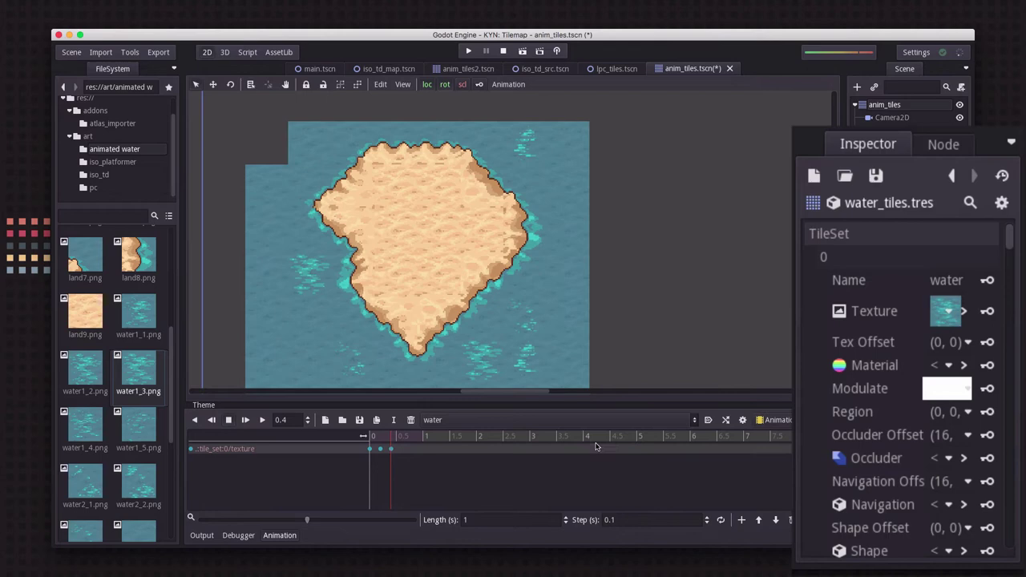
left_click_drag(390, 440, 401, 439)
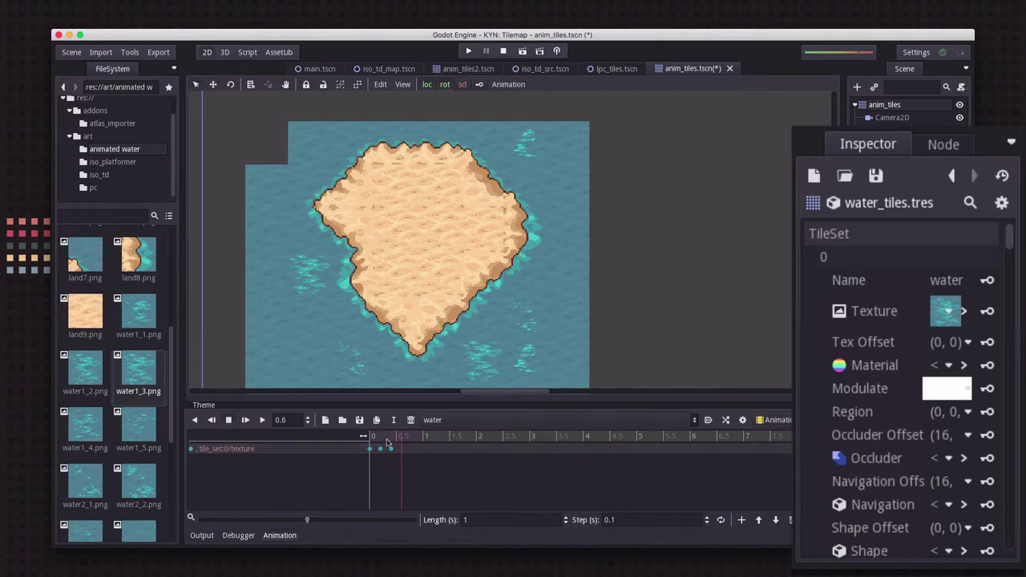
left_click_drag(97, 442, 947, 312)
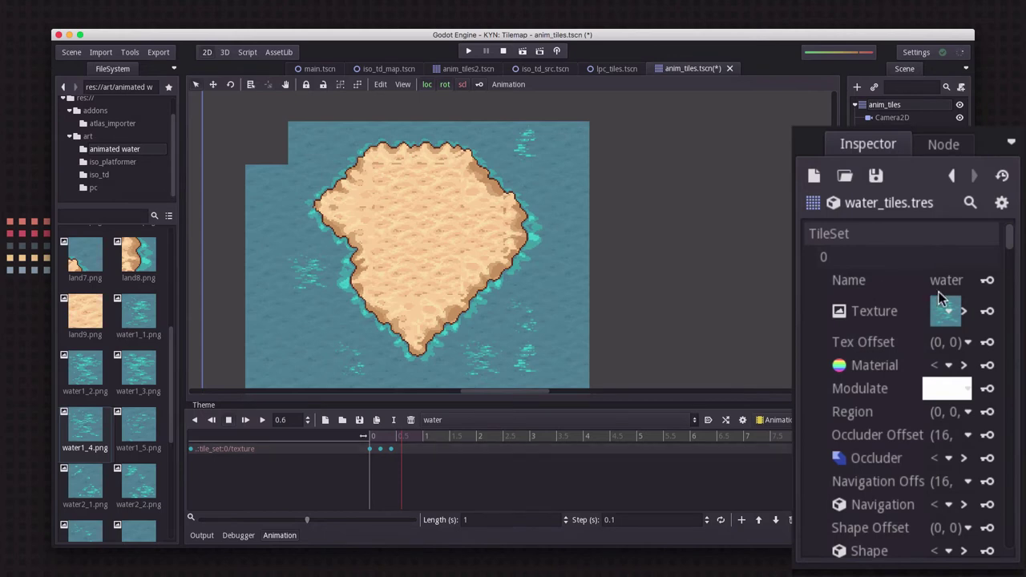
left_click(987, 312)
left_click_drag(403, 438, 413, 437)
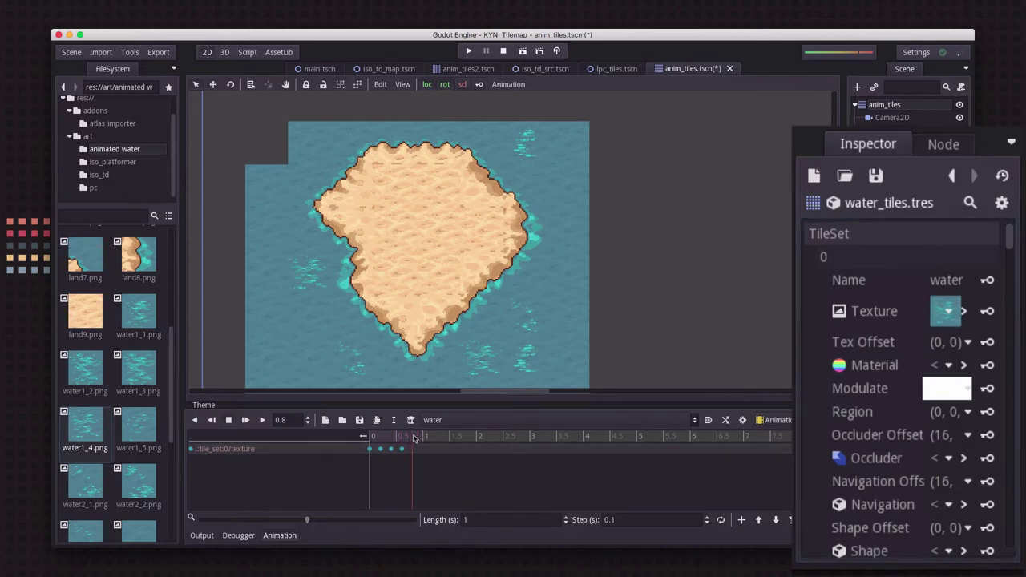
left_click(203, 449)
left_click_drag(128, 431, 944, 311)
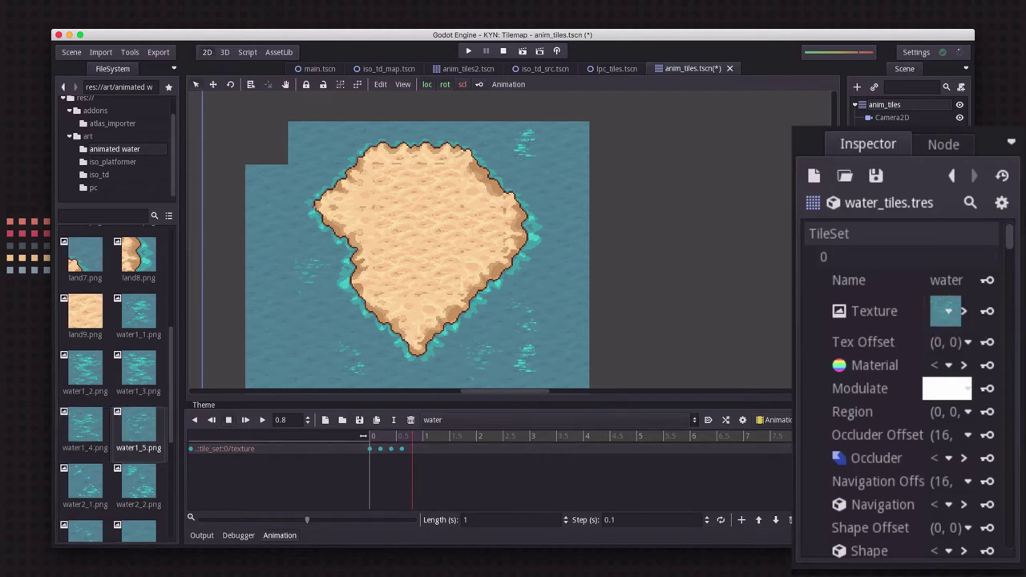
left_click(986, 311)
Play the water animation and pan the map view slightly to watch it
left_click(262, 420)
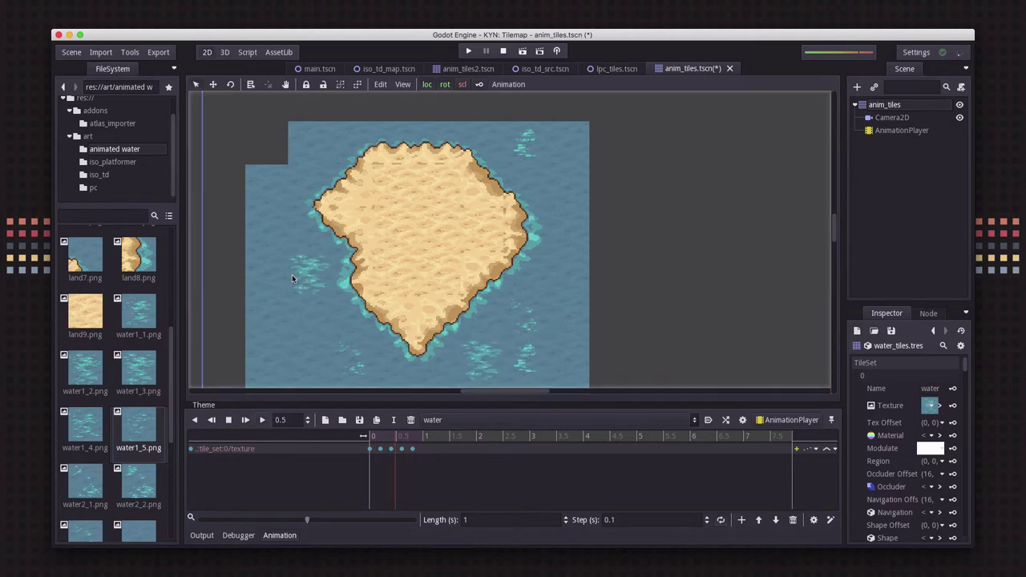
middle_click_drag(551, 324, 551, 298)
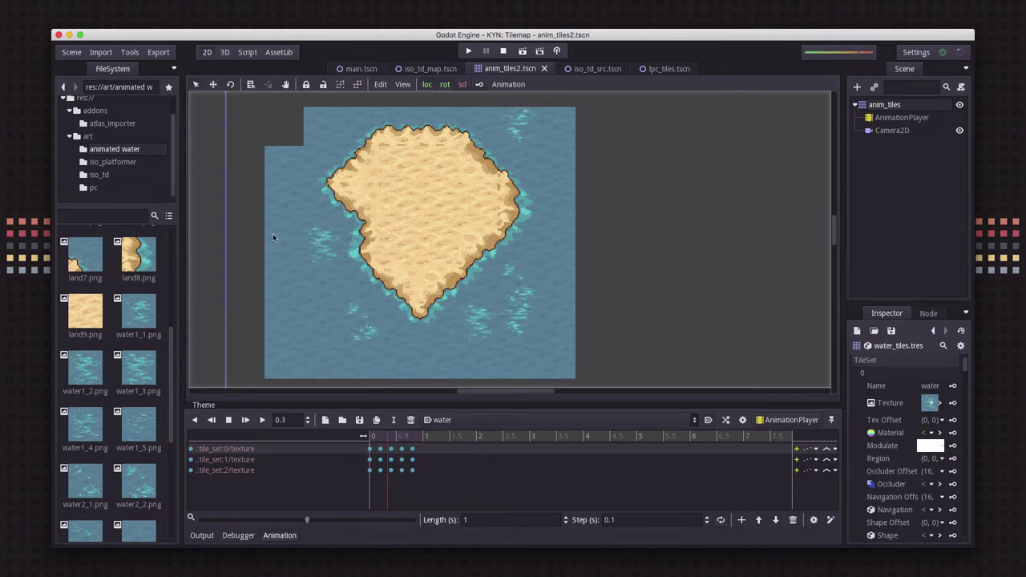
Paint '1 - water 2' tiles into cells (9,1) through (9,4) of the anim_tiles map
left_click(893, 104)
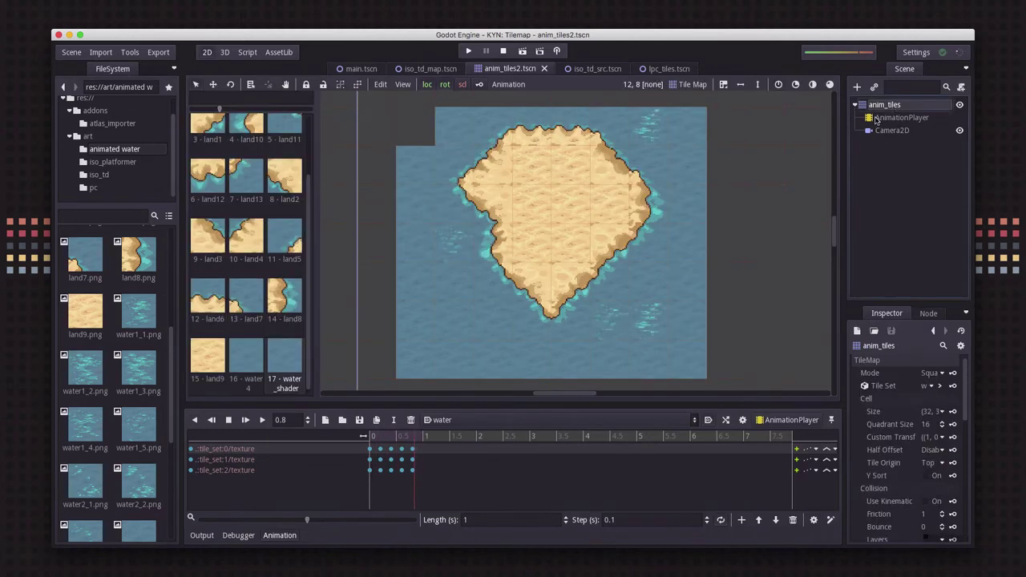
left_click(246, 132)
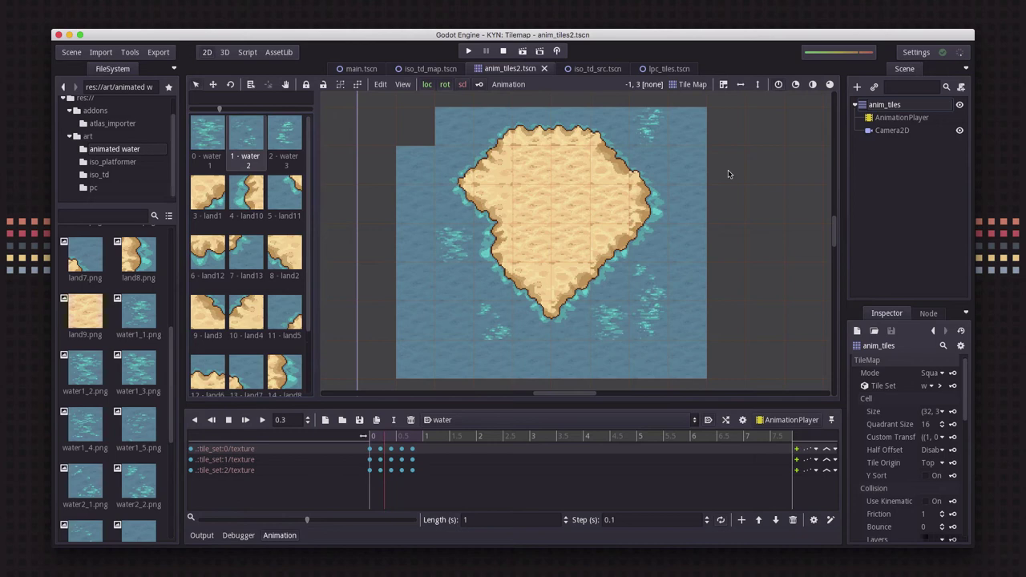
left_click(726, 126)
left_click(721, 165)
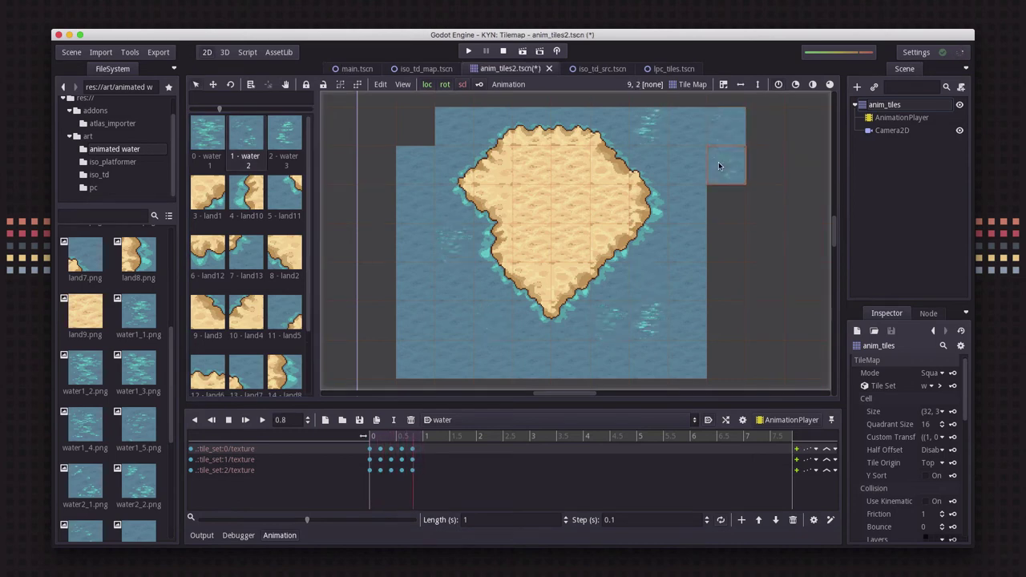
left_click(728, 205)
left_click(732, 259)
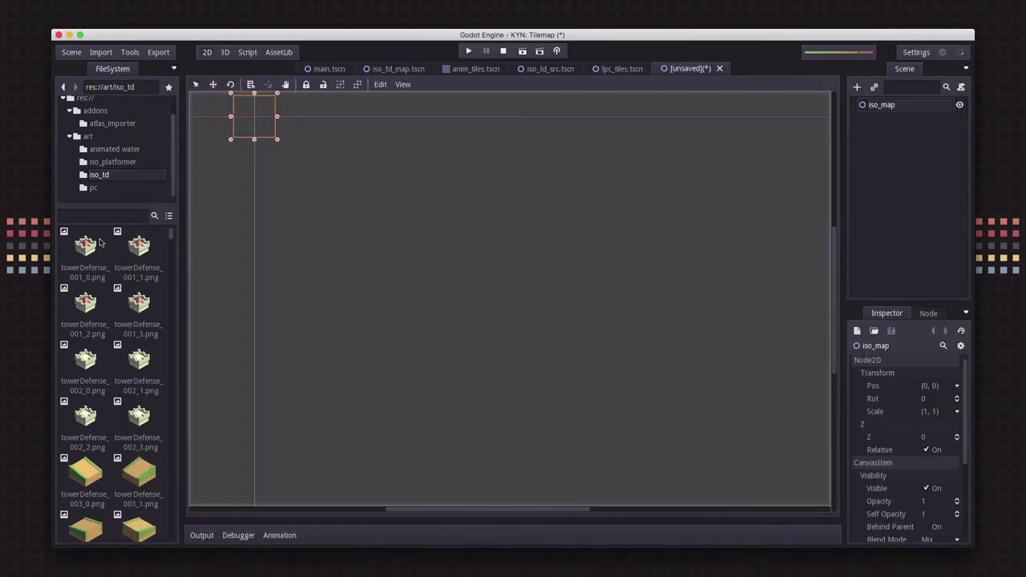
Browse the pc and iso_td art folders, then switch to the iso_td_src scene
left_click(96, 188)
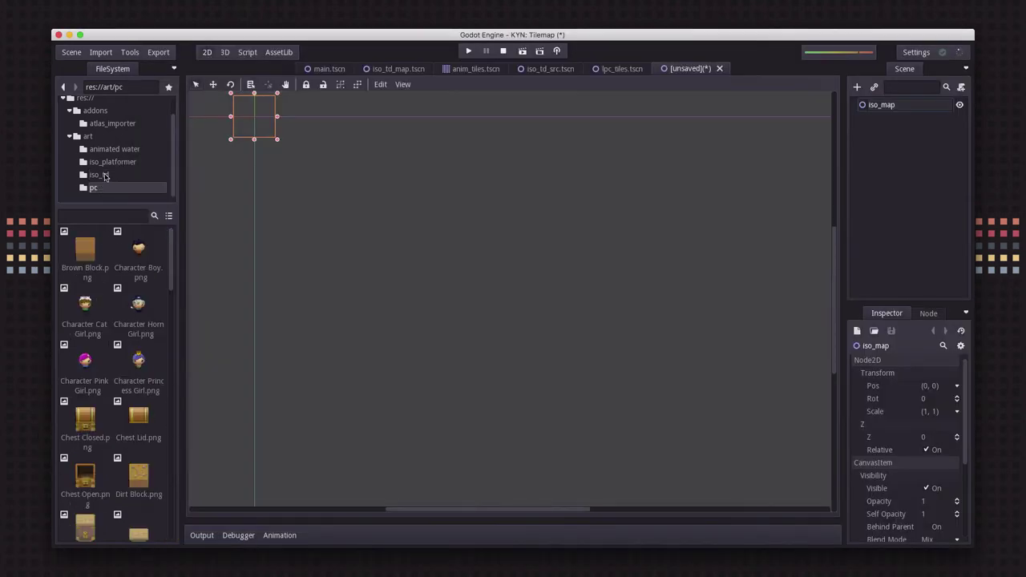
left_click(104, 176)
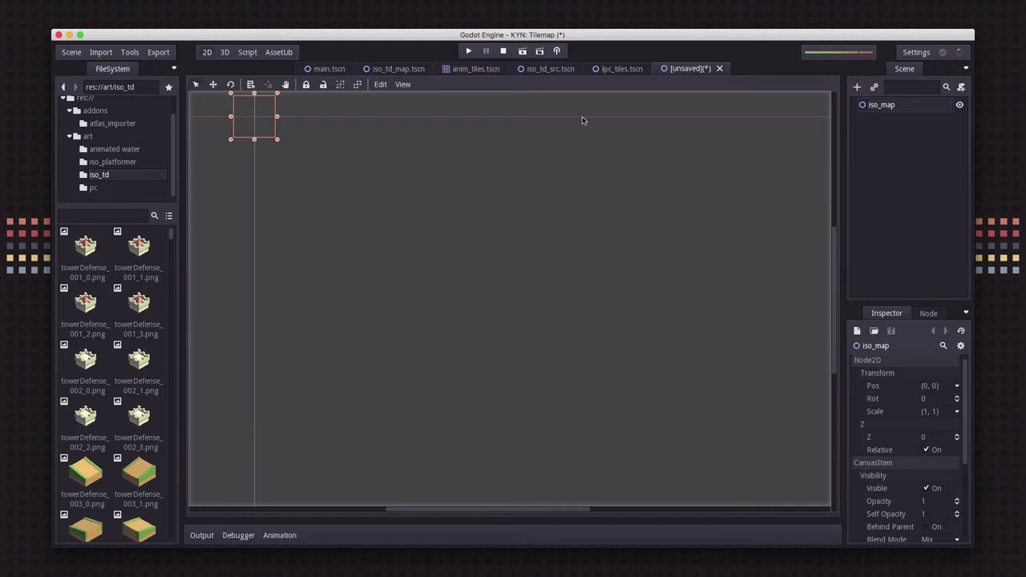
left_click(550, 69)
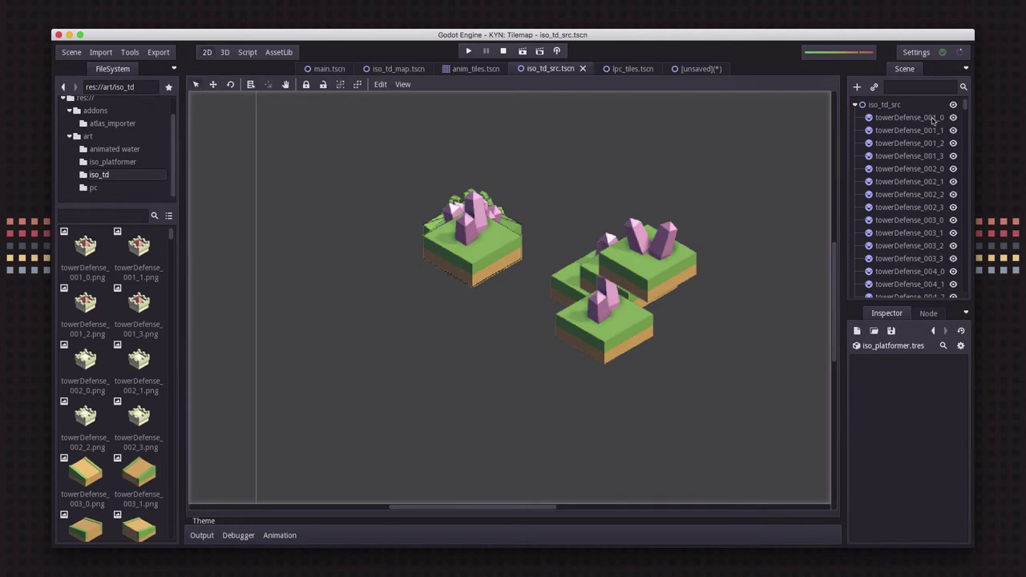
Move a crystal tile left, pull another crystal down, and place flat grass towerDefense_117_3 top-left
left_click_drag(965, 106, 866, 149)
left_click_drag(643, 282, 315, 316)
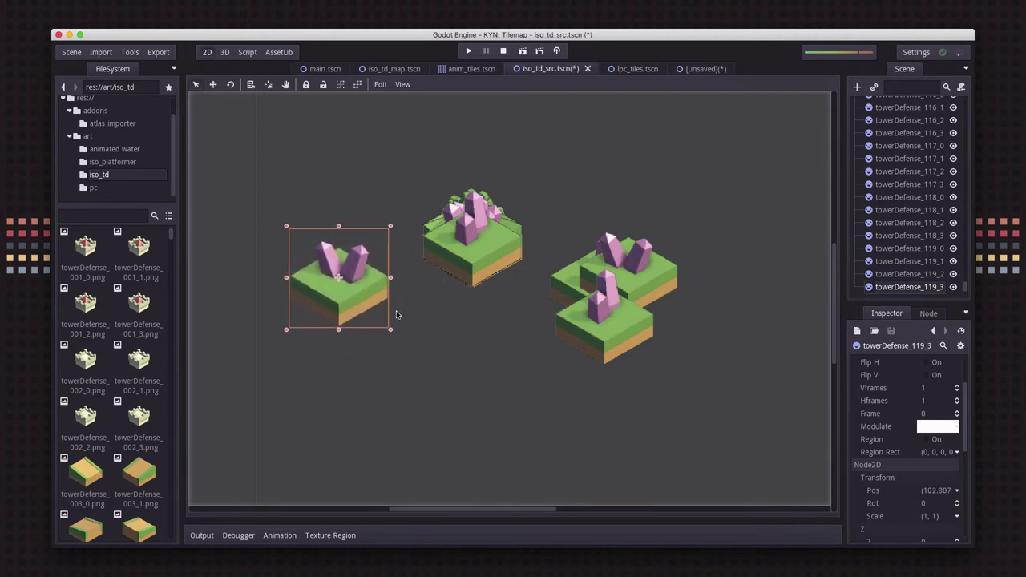
scroll(911, 392, "up", 2)
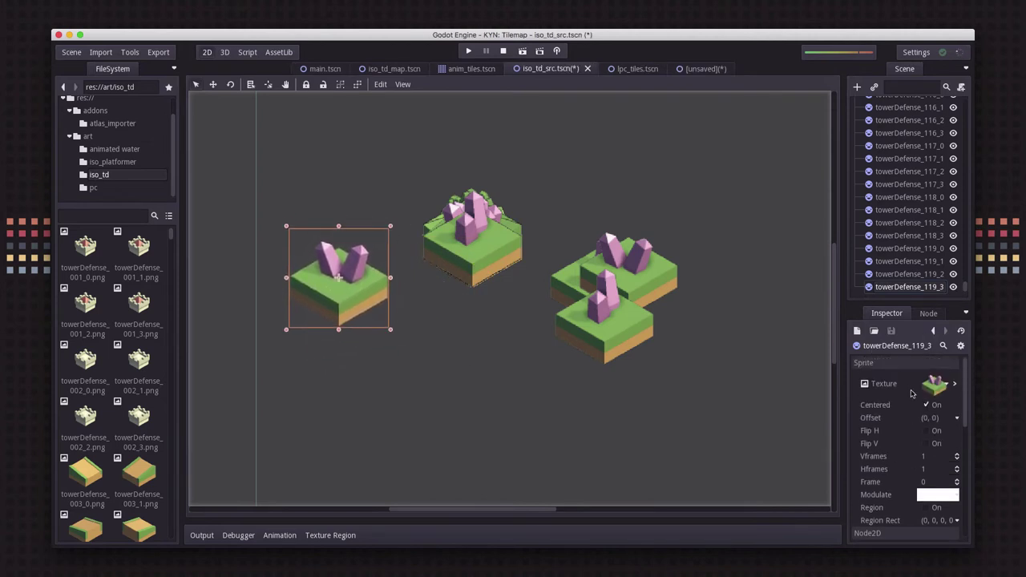
left_click(954, 385)
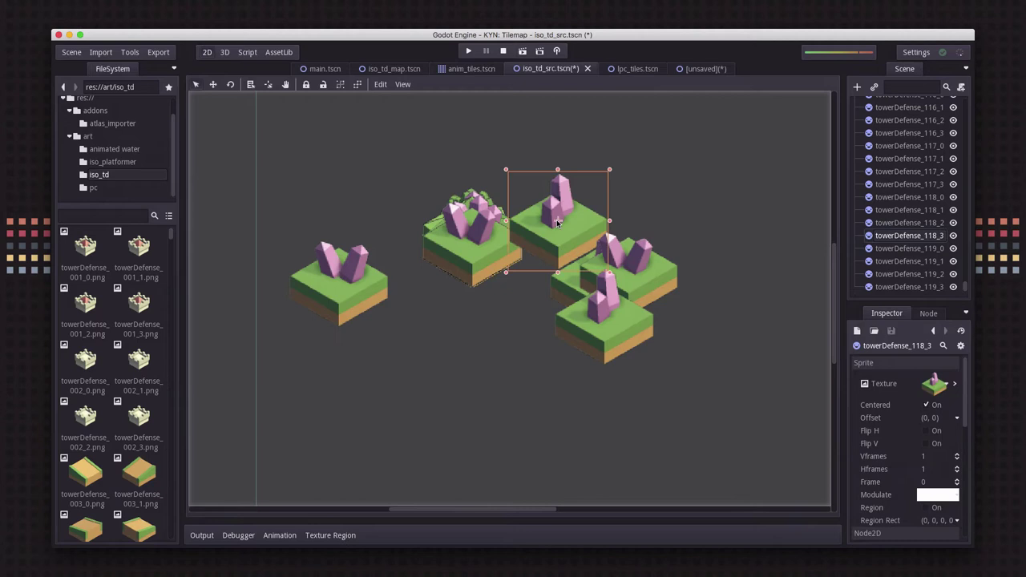
left_click(521, 206)
left_click(475, 243)
left_click_drag(475, 244, 522, 337)
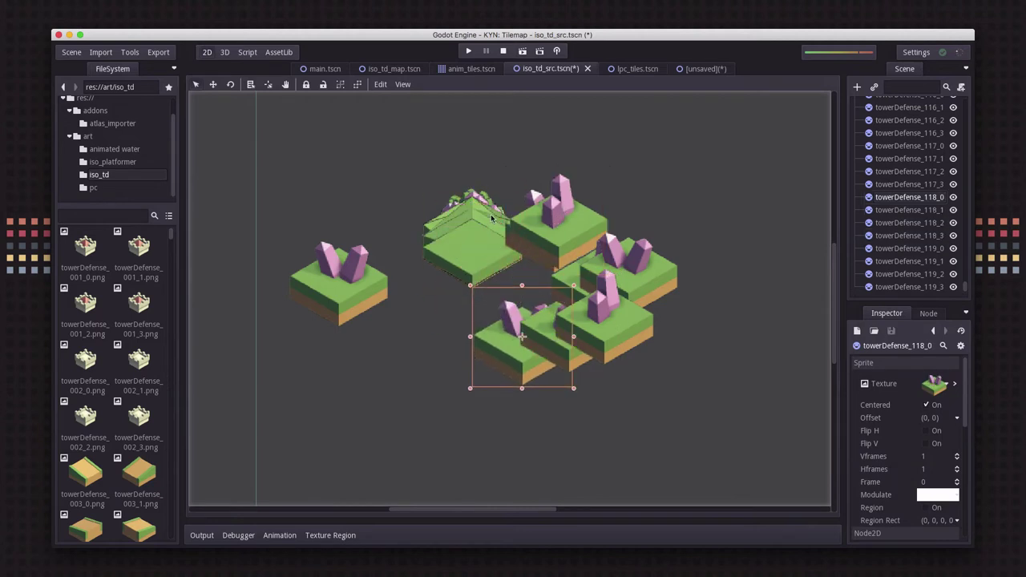
left_click_drag(481, 263, 339, 196)
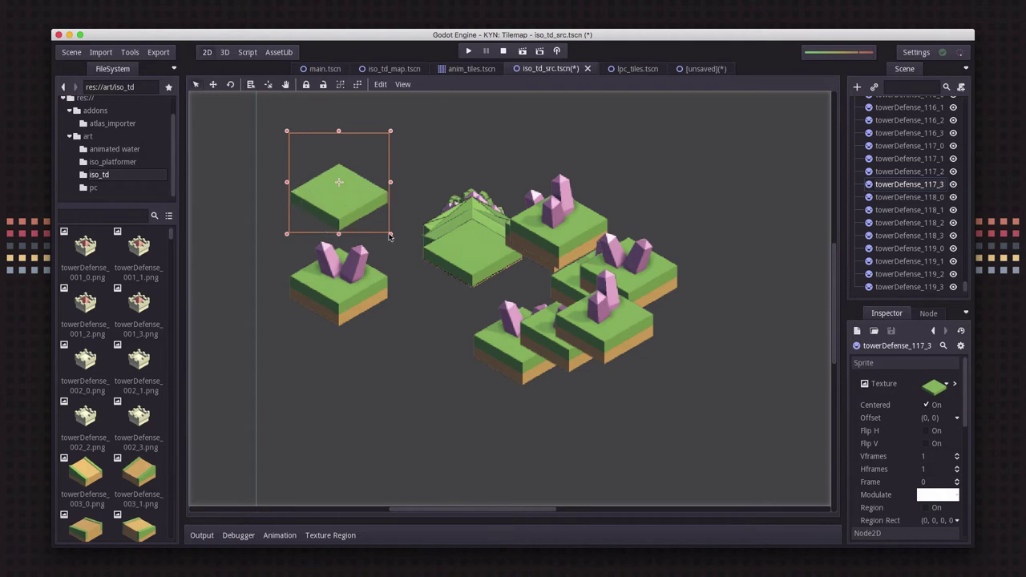
Add a TileMap child node under iso_map in the unsaved scene
left_click(699, 69)
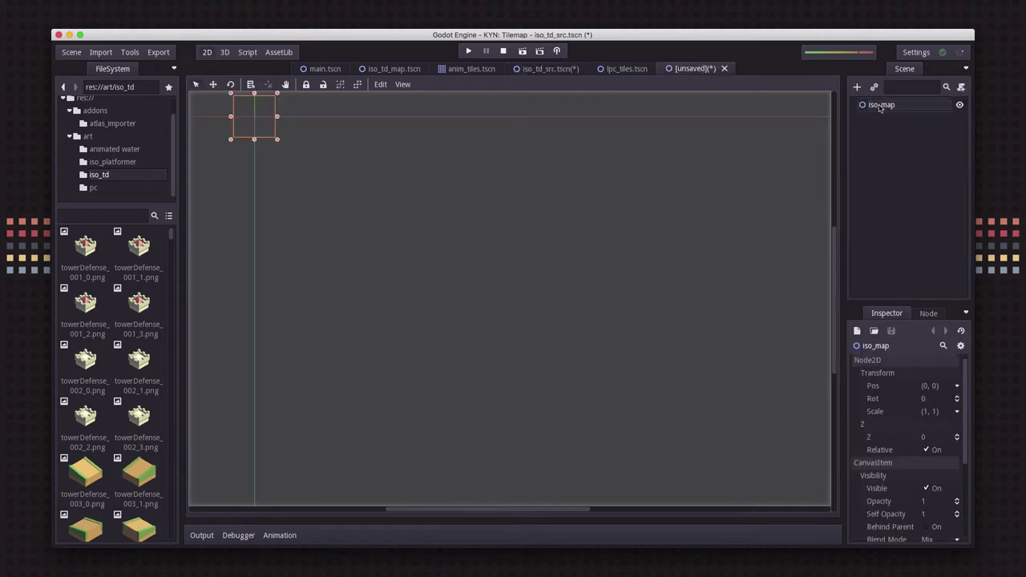
left_click(856, 86)
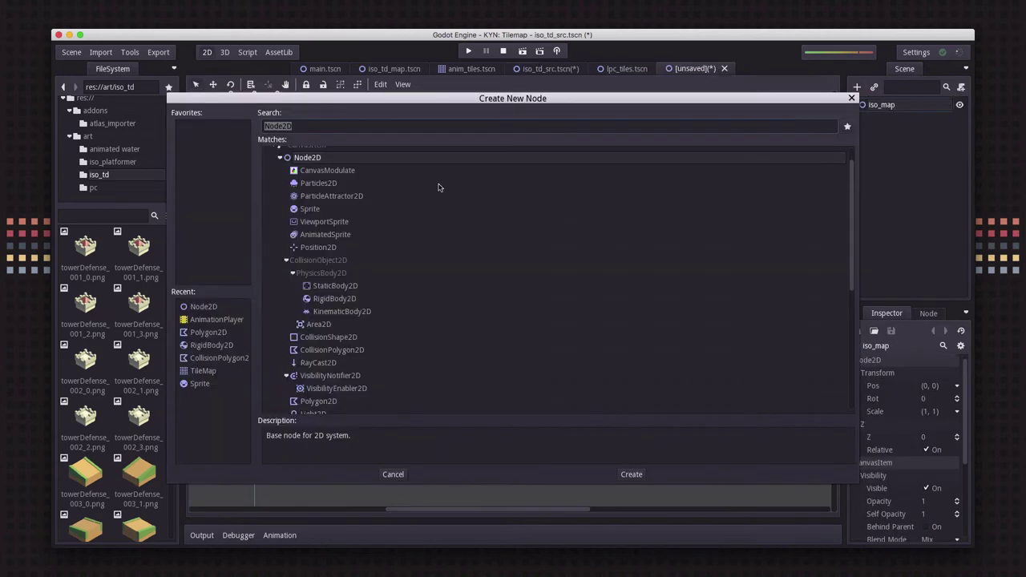
double_click(221, 371)
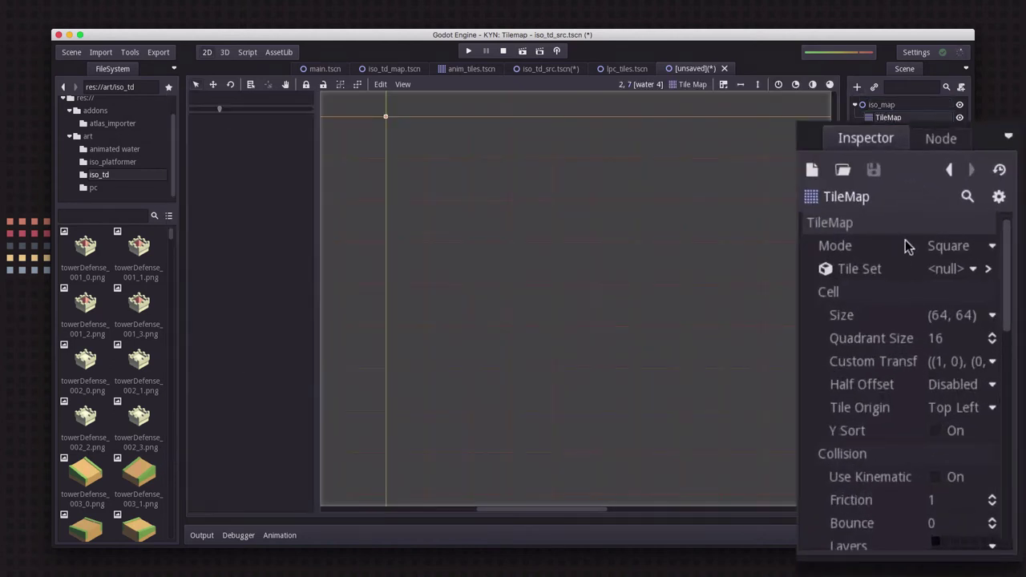
Set the TileMap mode to Isometric, leaving the cell size at 64×64
left_click(956, 246)
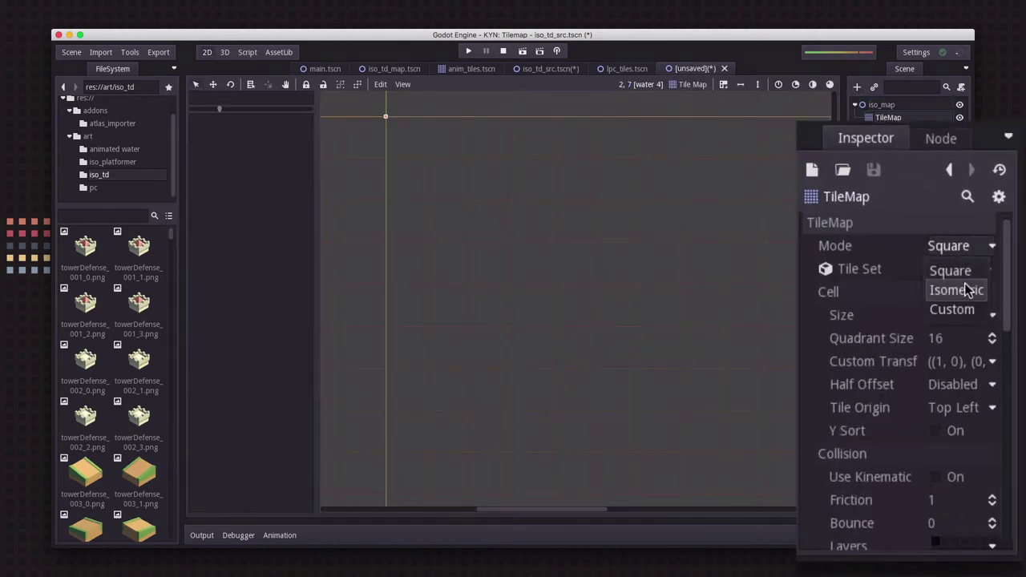
left_click(964, 288)
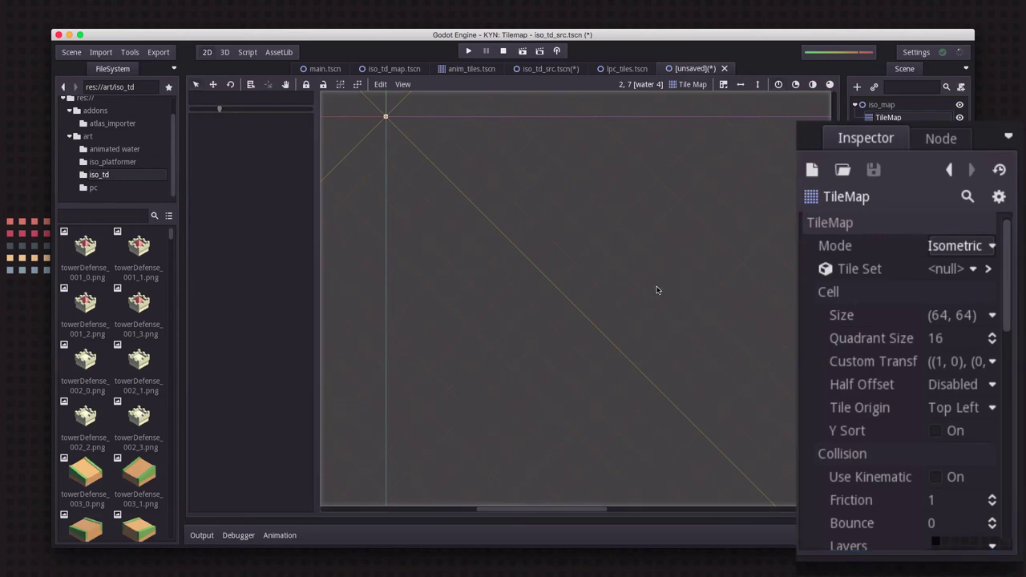
scroll(657, 289, "up", 1)
scroll(657, 288, "down", 2)
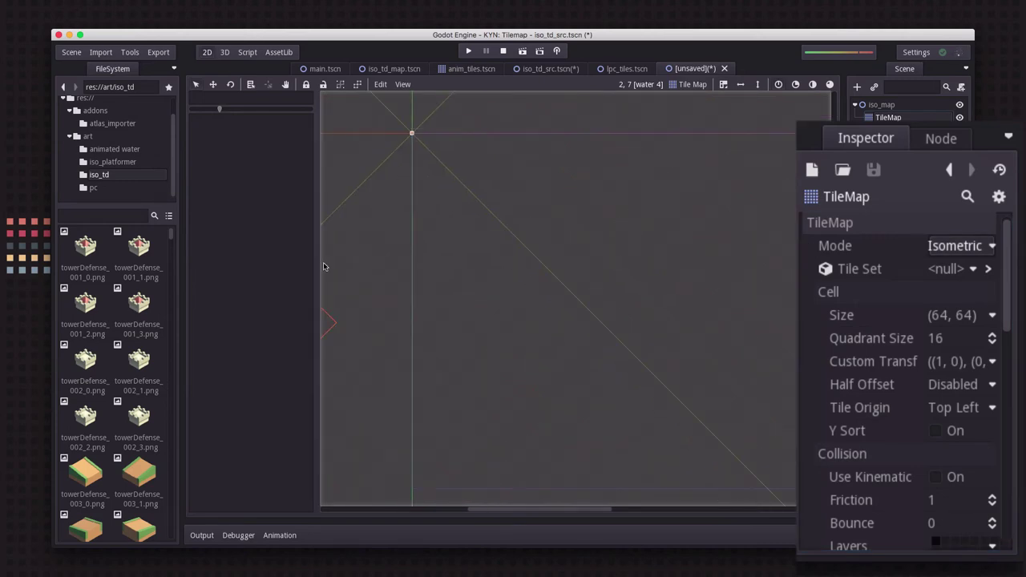
left_click_drag(319, 283, 212, 279)
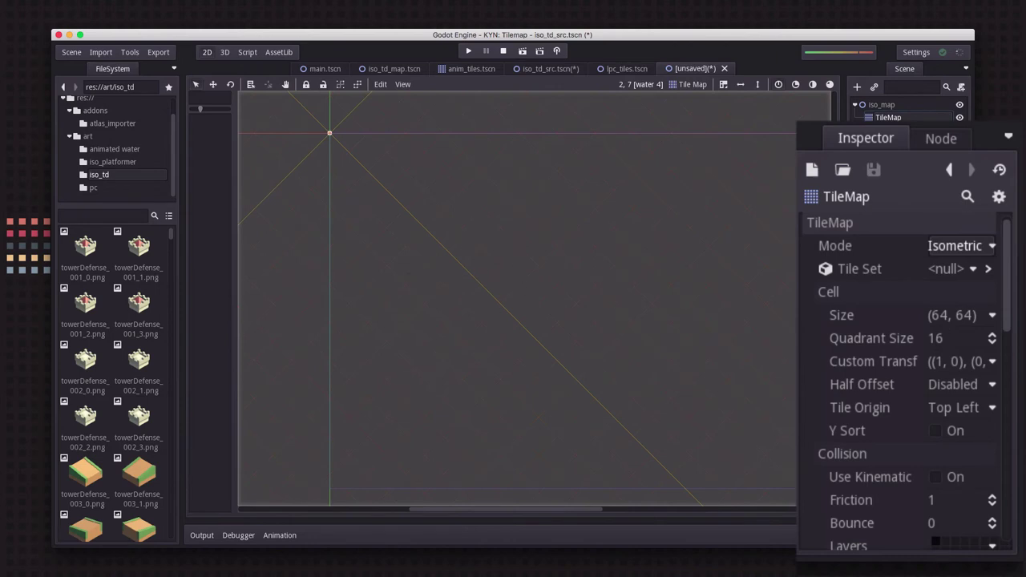
left_click(943, 319)
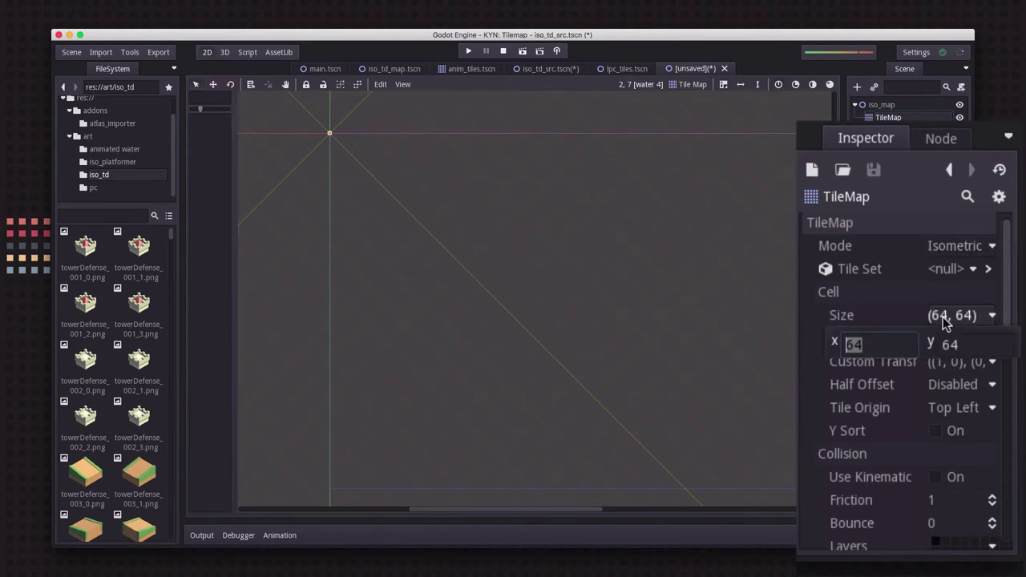
Load iso_td.tres as the TileMap's tile set
left_click(936, 269)
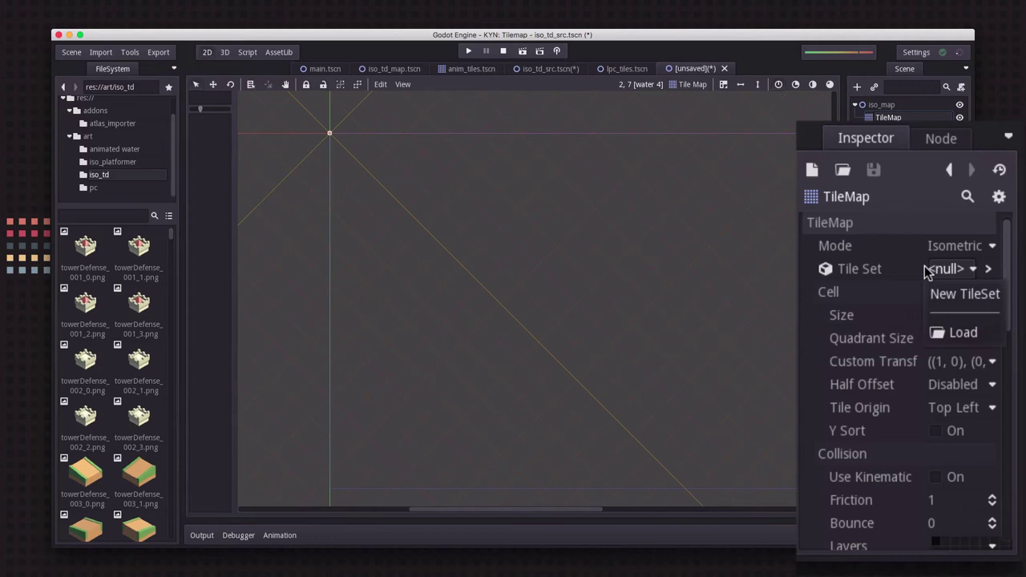
left_click(967, 293)
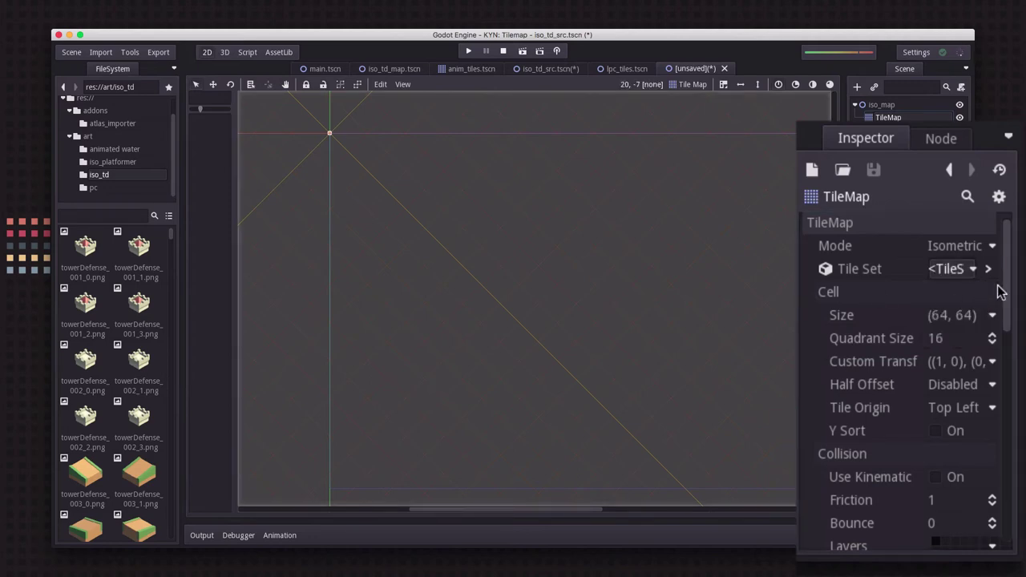
left_click(957, 271)
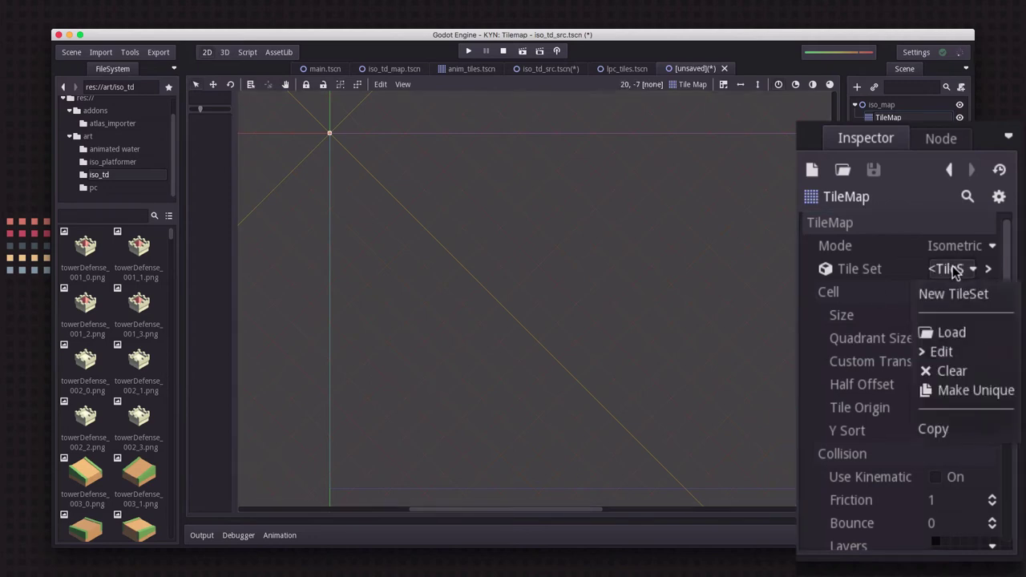
left_click(967, 335)
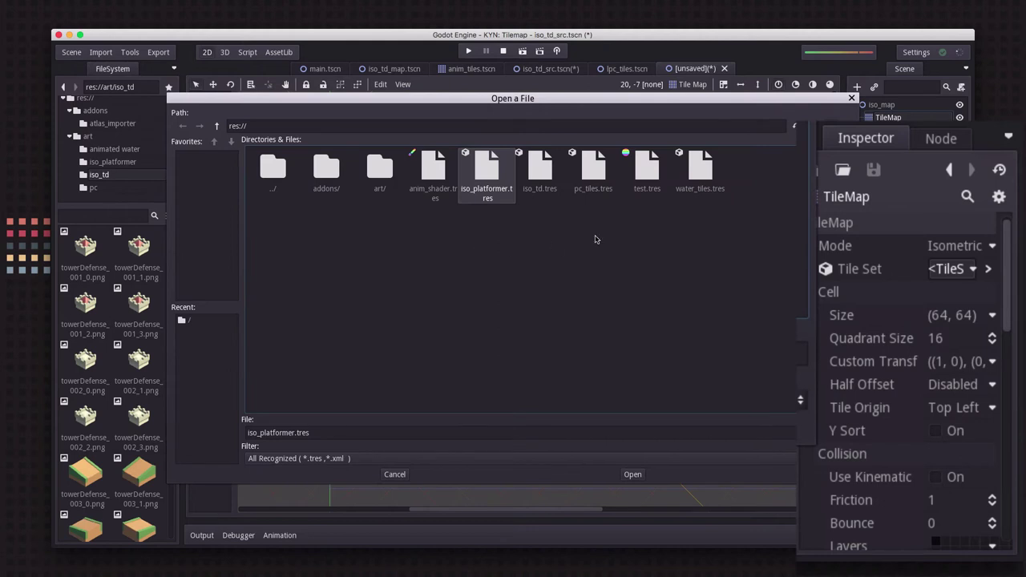
double_click(542, 175)
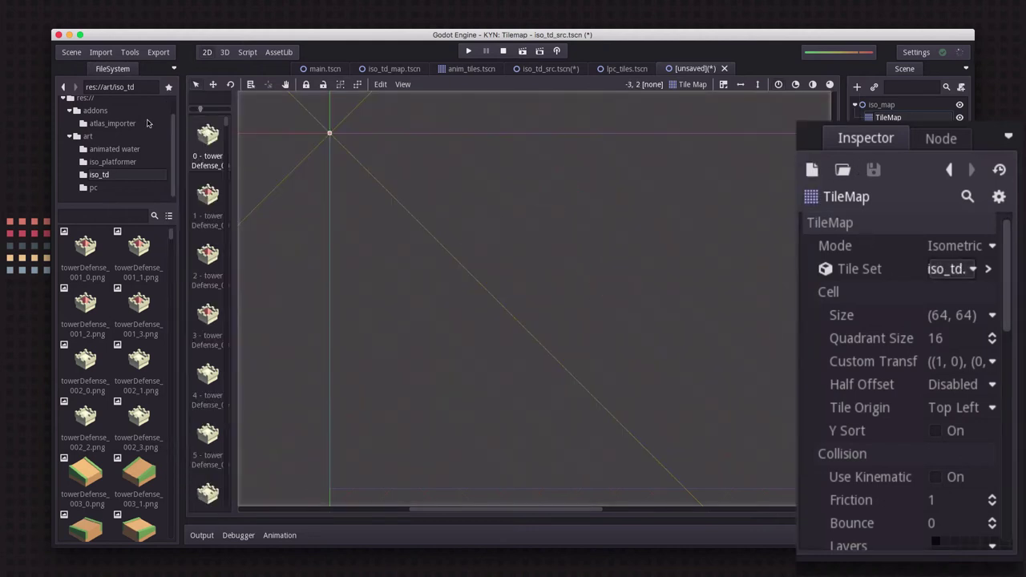
Test-paint a patch of tree tile 12 on the map, then erase it all
left_click_drag(234, 212, 318, 241)
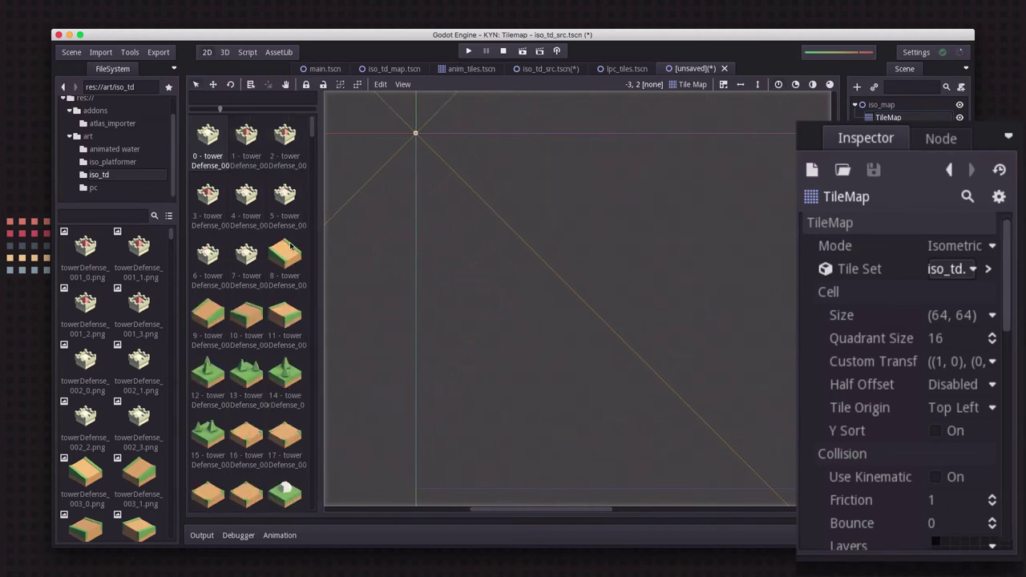
left_click(210, 377)
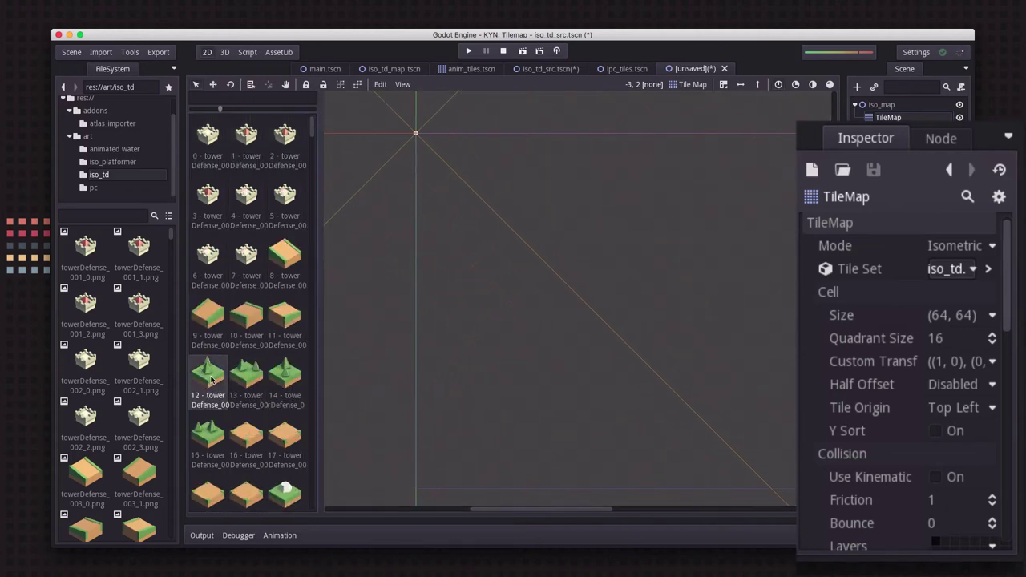
left_click(550, 284)
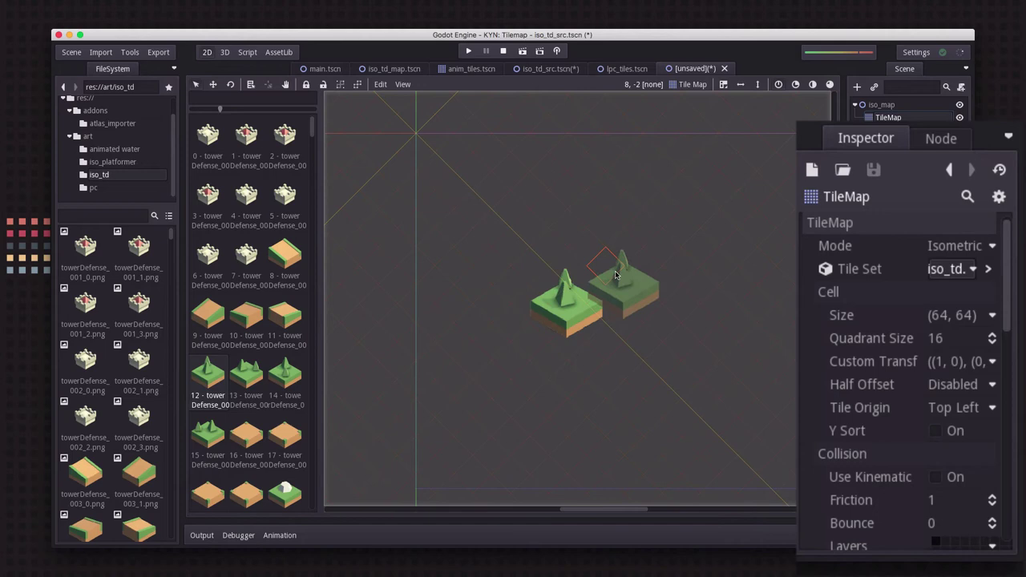
left_click(607, 263)
mouse_move(633, 315)
left_mouse_down()
mouse_move(641, 345)
mouse_move(617, 309)
mouse_move(553, 352)
mouse_move(580, 325)
mouse_move(691, 308)
mouse_move(645, 345)
left_mouse_up()
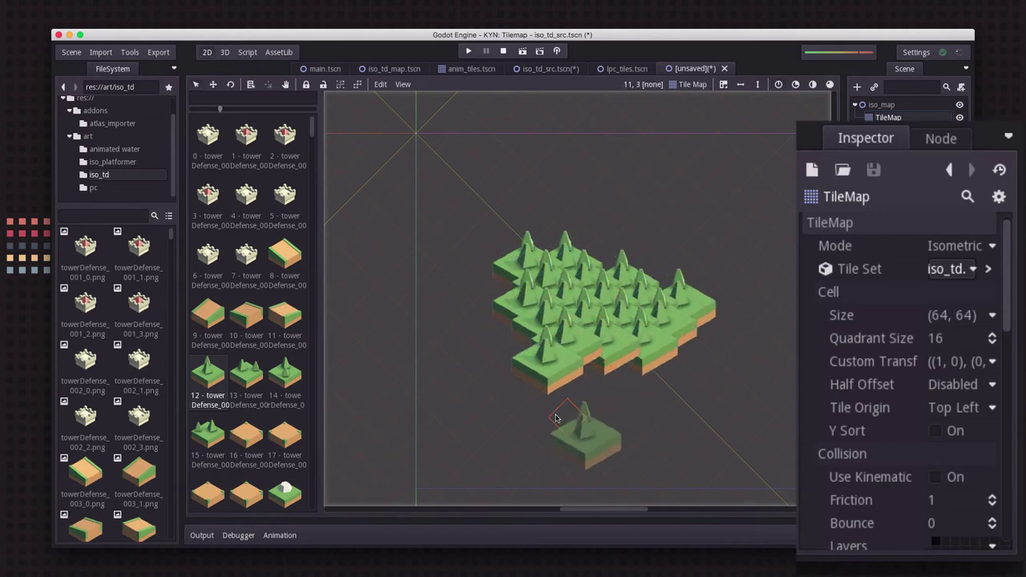
mouse_move(556, 415)
right_mouse_down()
mouse_move(550, 345)
mouse_move(568, 269)
mouse_move(665, 317)
mouse_move(613, 337)
right_mouse_up()
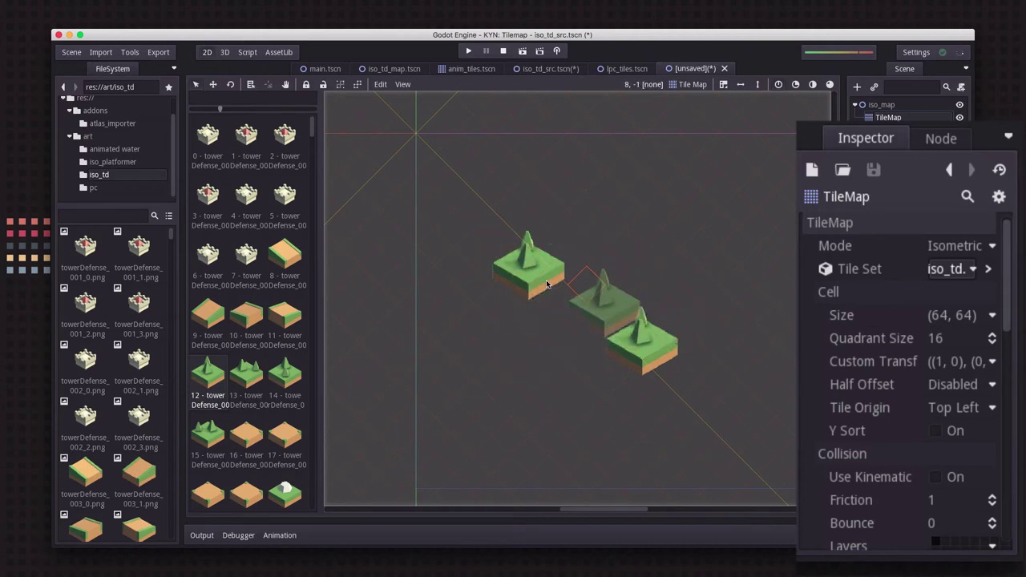
mouse_move(547, 285)
right_mouse_down()
mouse_move(535, 271)
mouse_move(621, 317)
mouse_move(641, 341)
right_mouse_up()
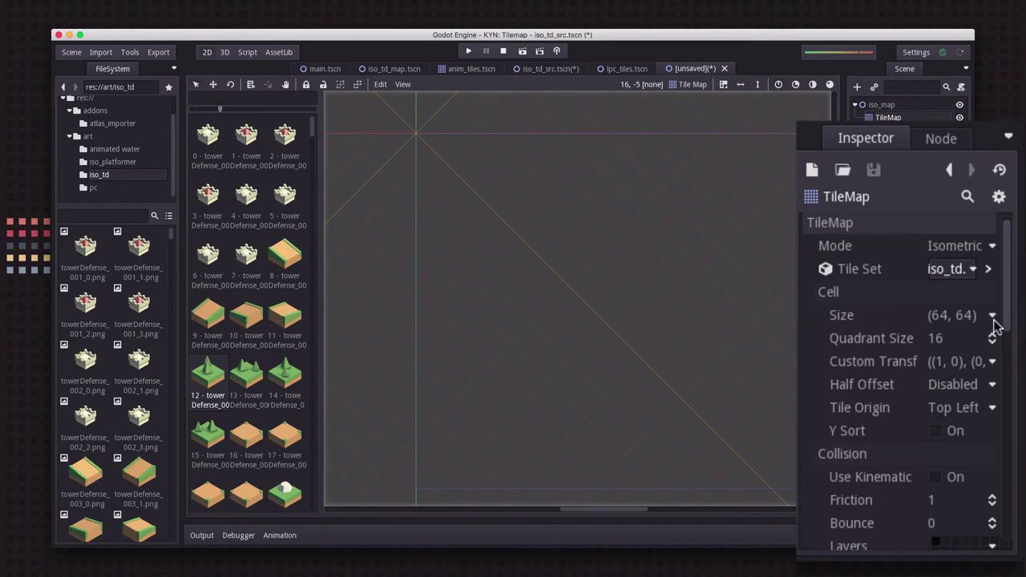
Change the TileMap cell size to 128 × 64
left_click(954, 319)
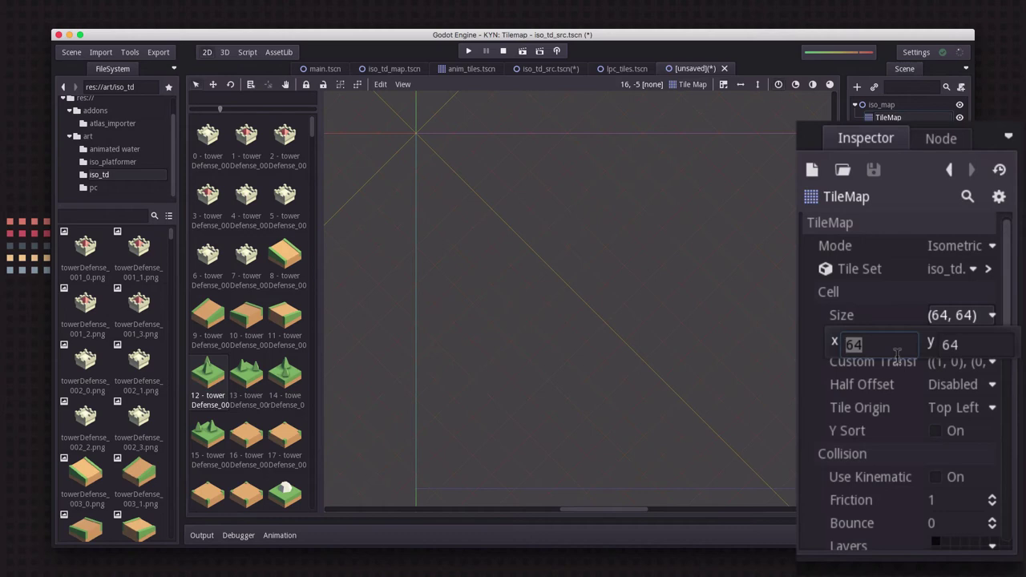
type("128")
key("Tab")
key("Return")
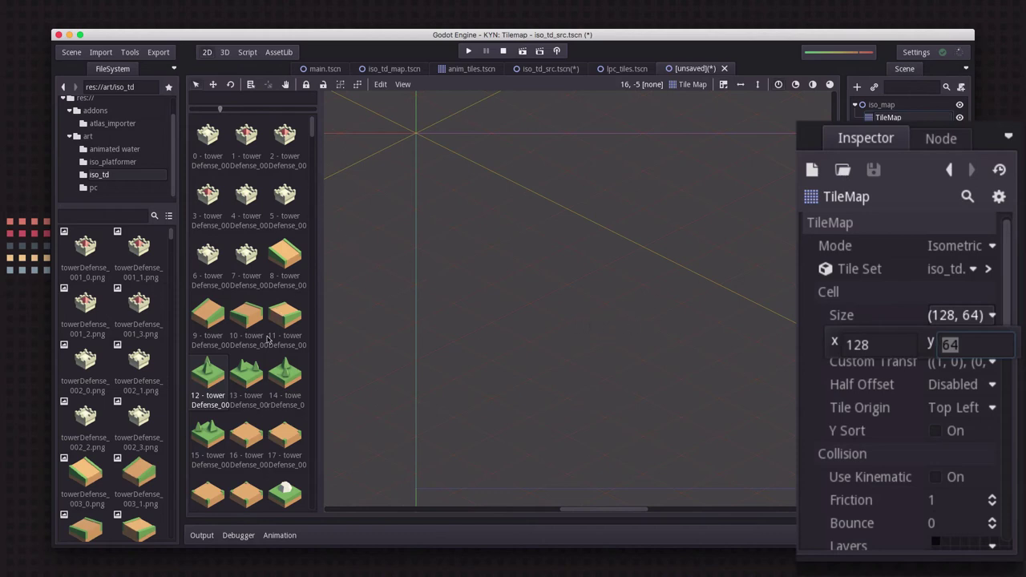
Place a 3×3 block of grass-and-tree tile 13, then erase the whole block
left_click(249, 381)
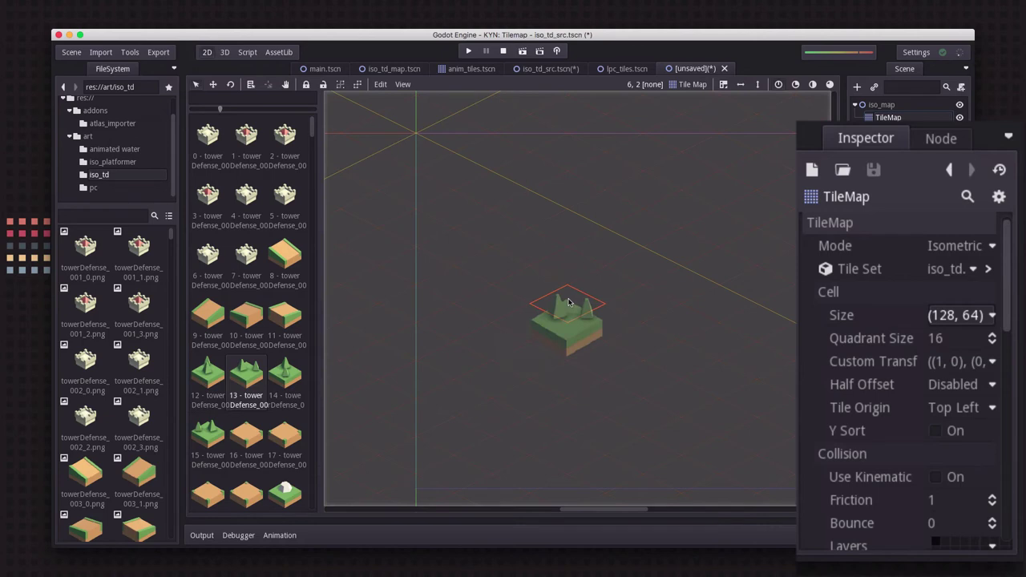
left_click(568, 302)
left_click(605, 282)
left_click(641, 259)
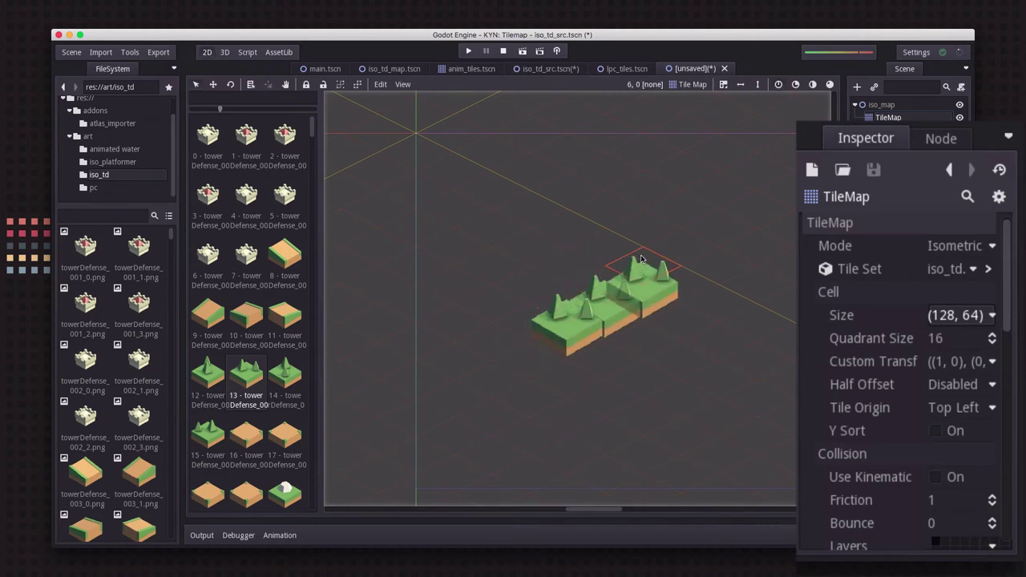
left_click(678, 280)
left_click(642, 299)
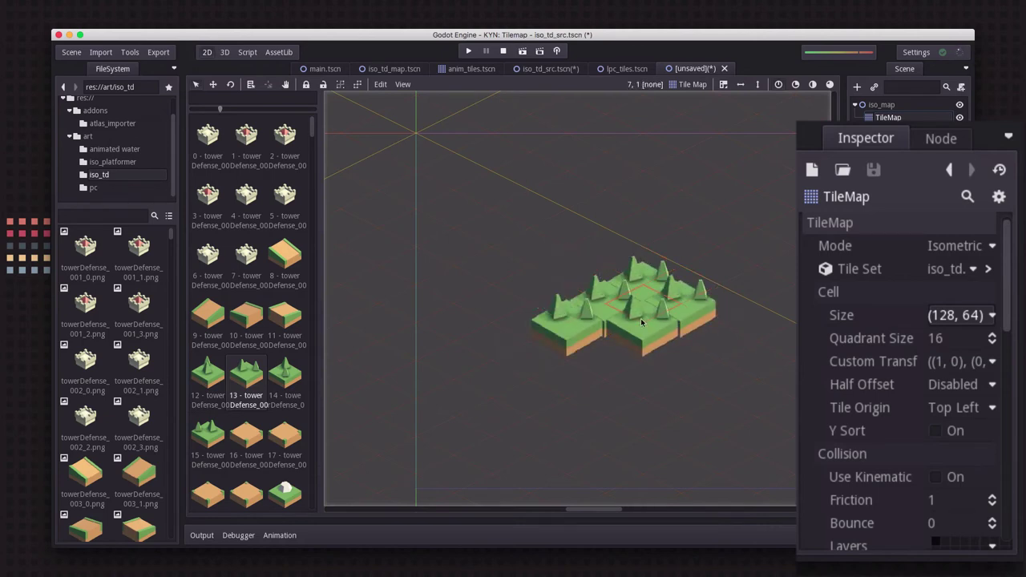
left_click(600, 332)
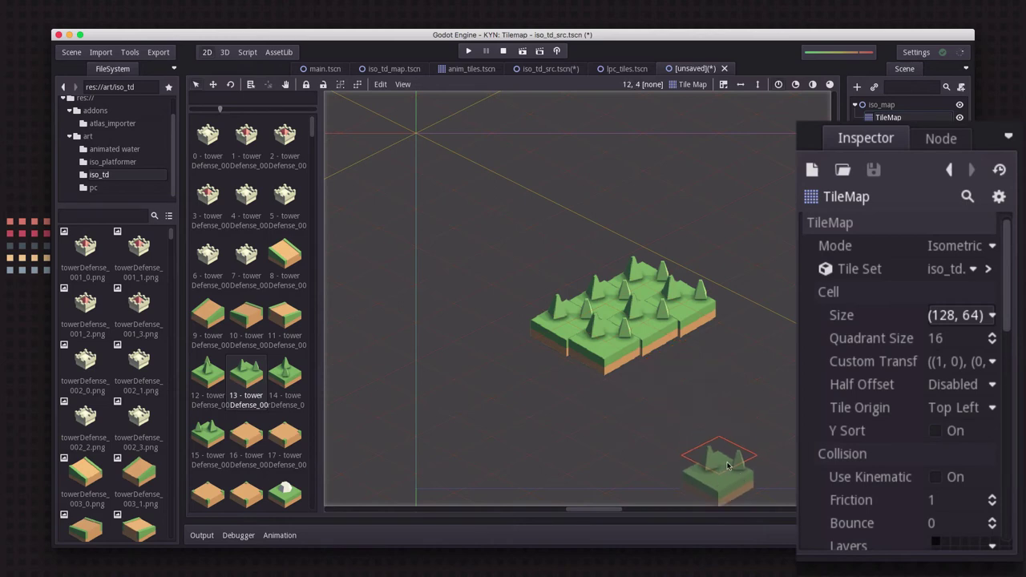
mouse_move(643, 363)
right_mouse_down()
mouse_move(681, 304)
mouse_move(553, 310)
mouse_move(641, 280)
right_mouse_up()
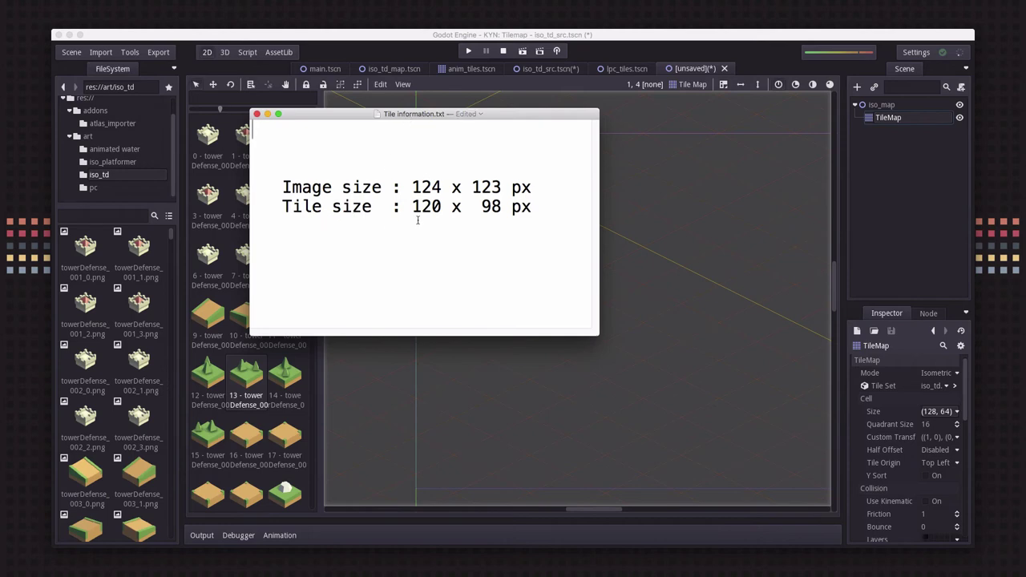
key("super+m")
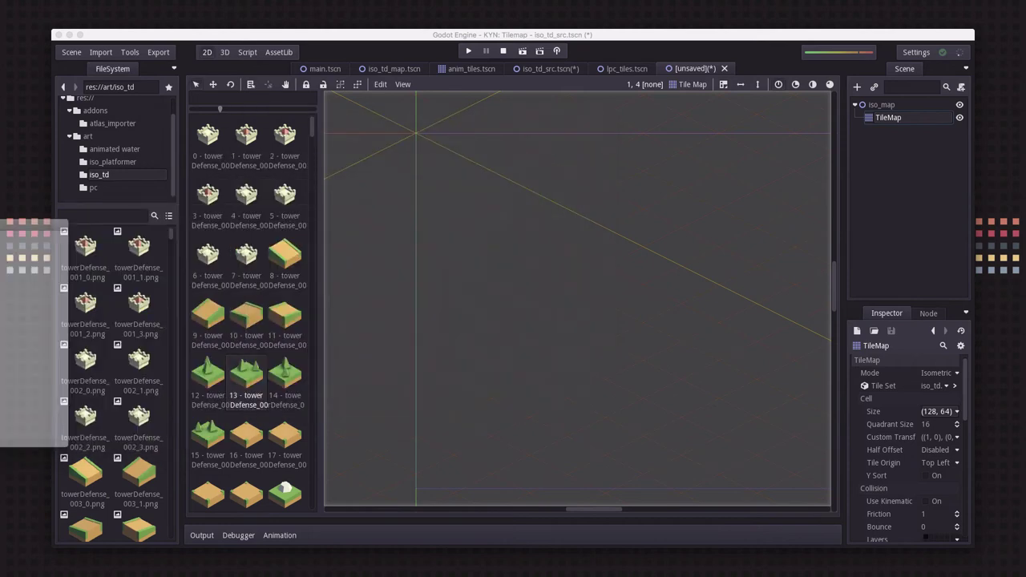
Set the TileMap cell size to 120 wide by 98 high
left_click(942, 412)
left_click(939, 412)
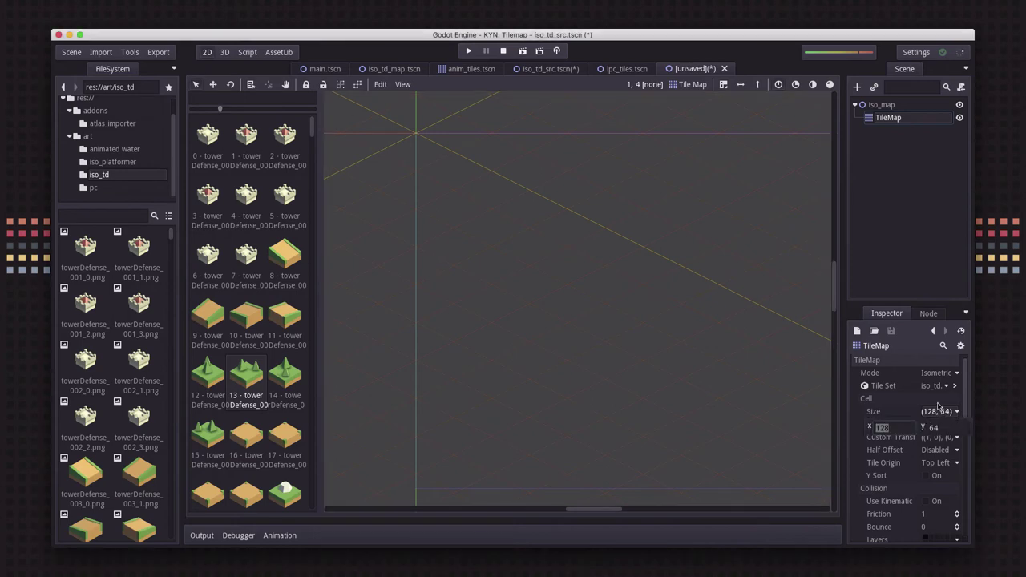
type("120")
key("Tab")
type("90")
key("Return")
type("8")
left_click(303, 371)
Paint a diagonal row of grass-and-tree tiles, plus one at cell 5,0
mouse_move(559, 345)
left_mouse_down()
mouse_move(633, 301)
mouse_move(667, 260)
left_mouse_up()
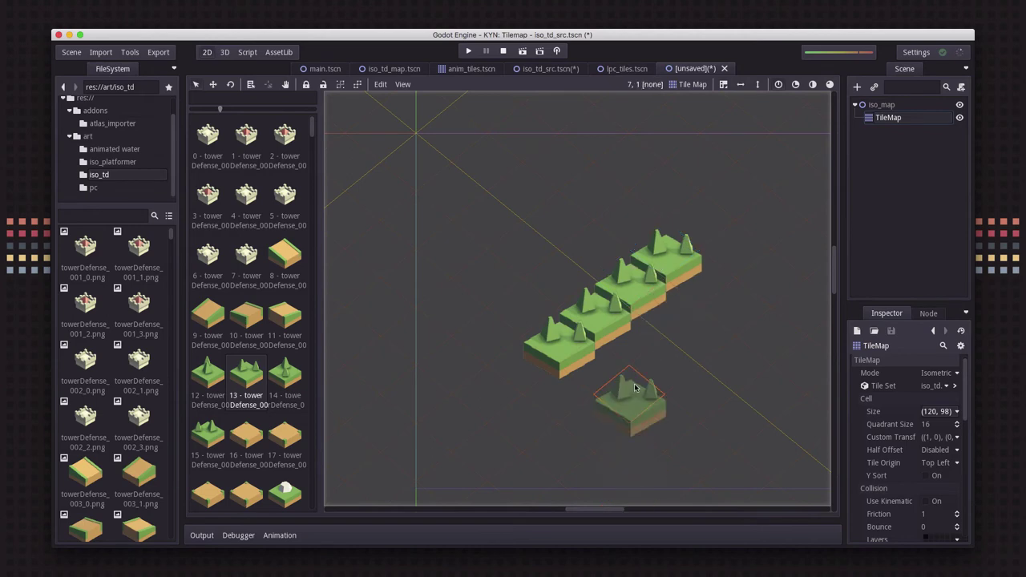
scroll(633, 385, "up", 5)
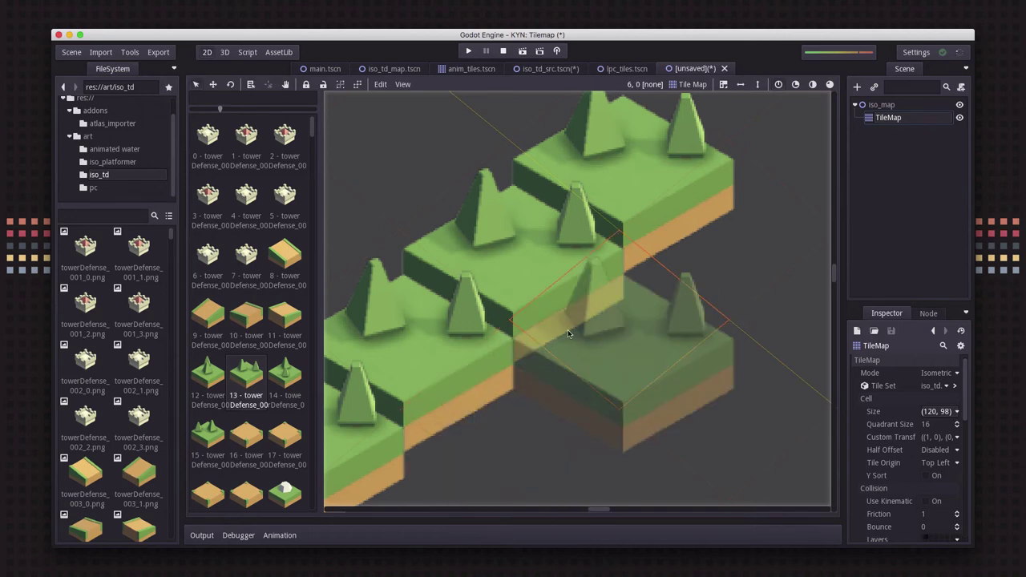
left_click(525, 296)
scroll(637, 407, "down", 2)
scroll(637, 407, "down", 2)
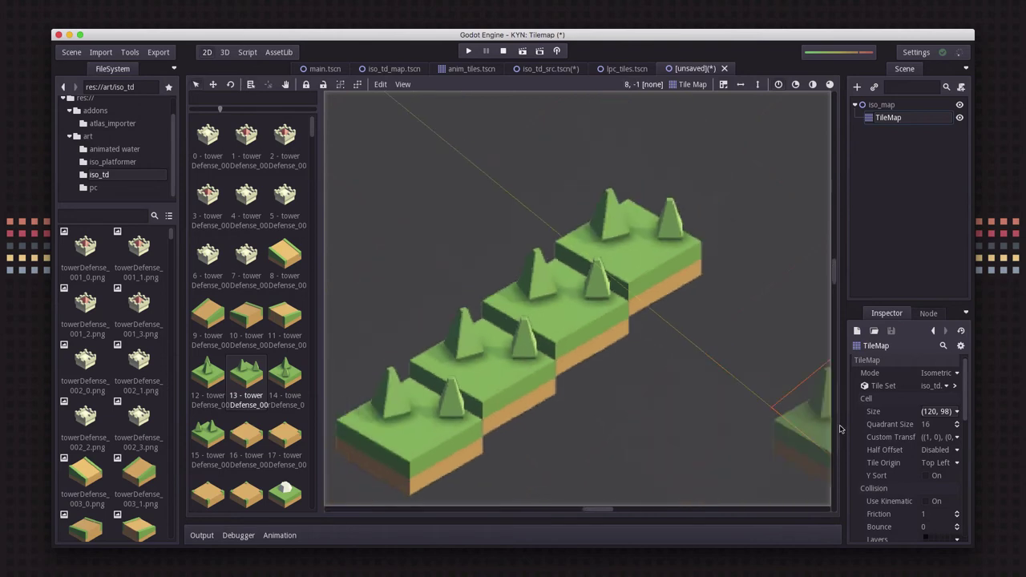
Change the cell height to 60, then to 70
left_click(936, 411)
left_click(933, 428)
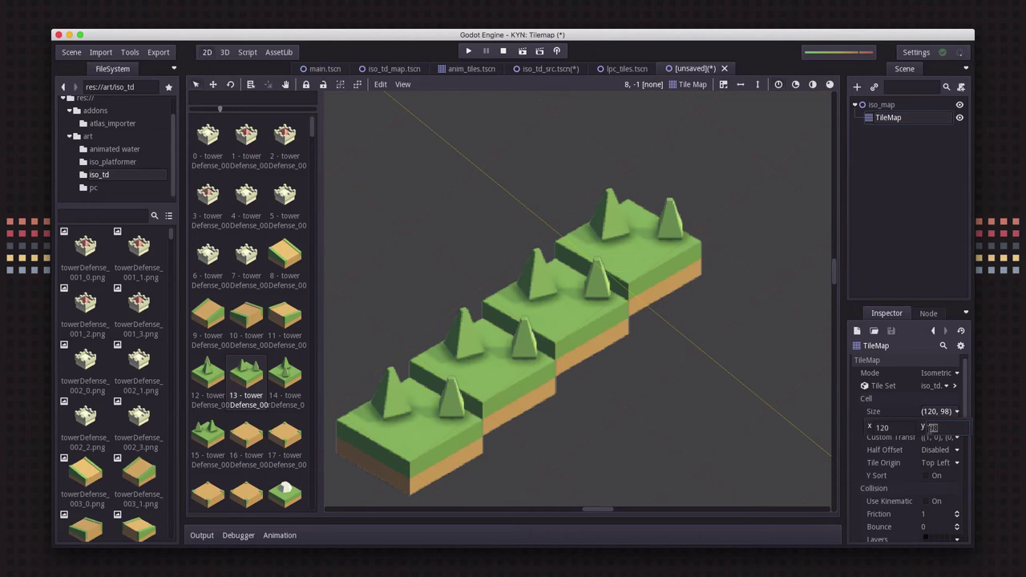
type("60")
key("Return")
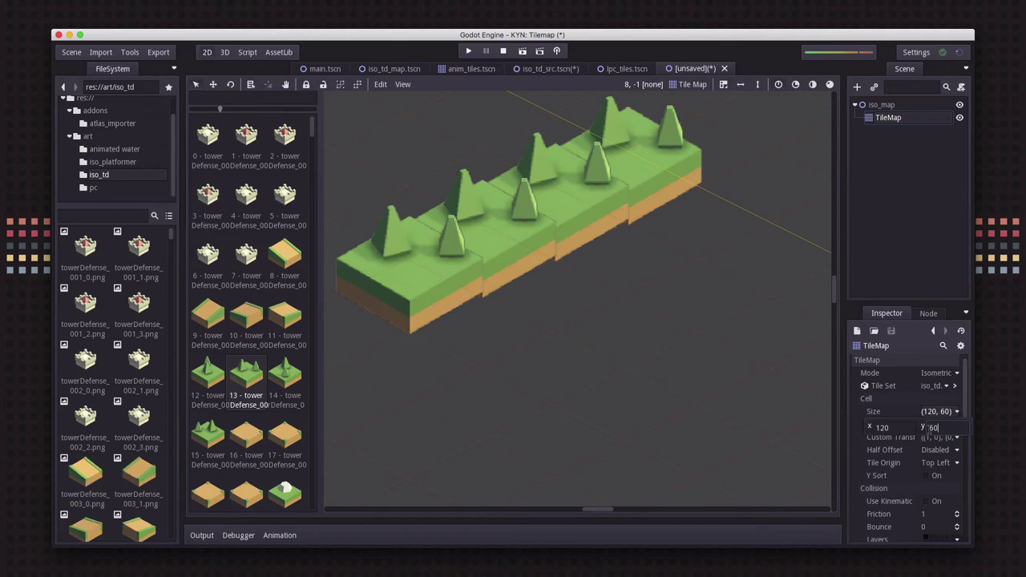
key("Return")
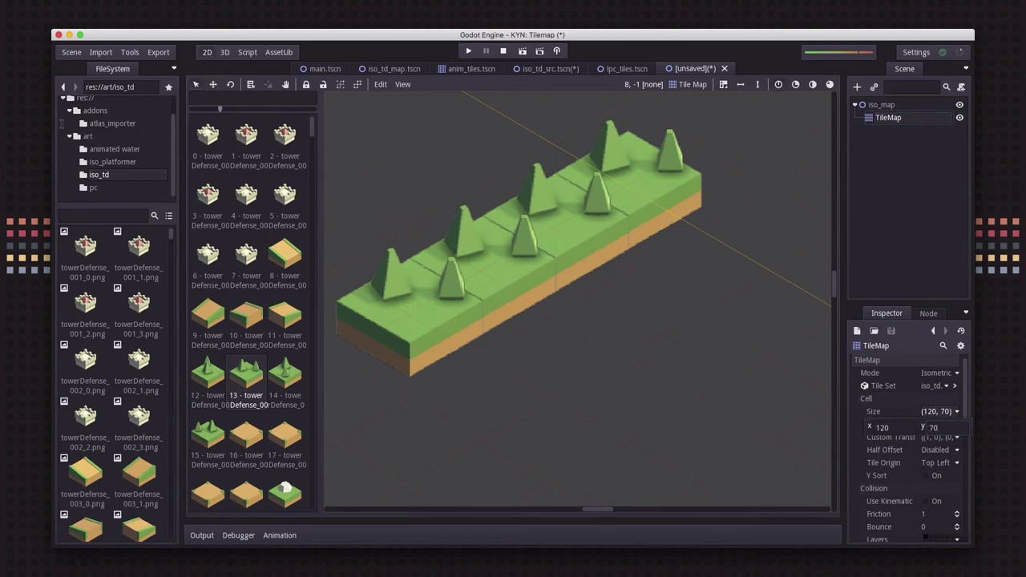
scroll(597, 295, "down", 5)
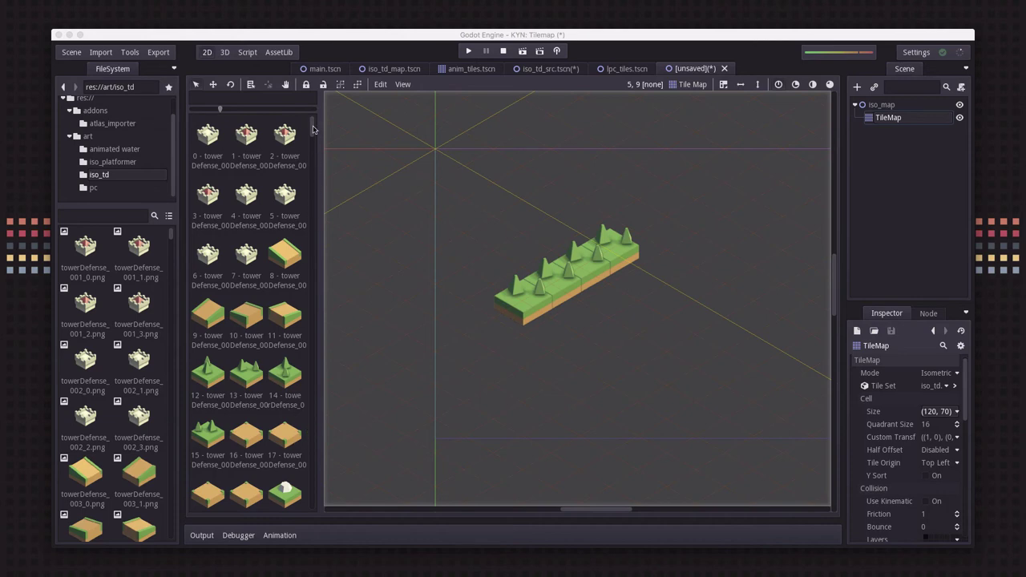
Paint curved sand tile 378 and sand tiles 380 and 369 as a path off the grass row
left_click_drag(314, 128, 293, 432)
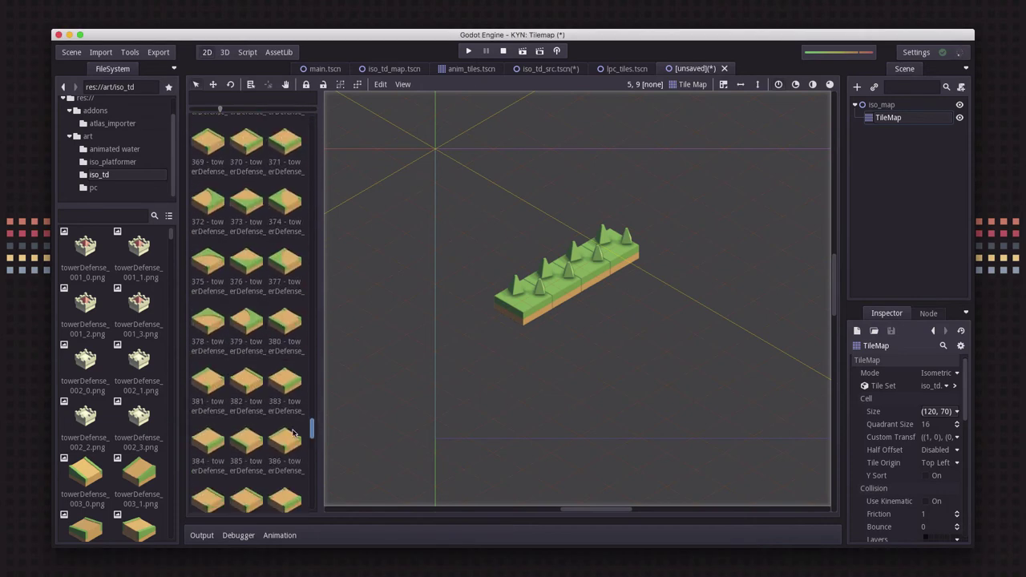
left_click(208, 324)
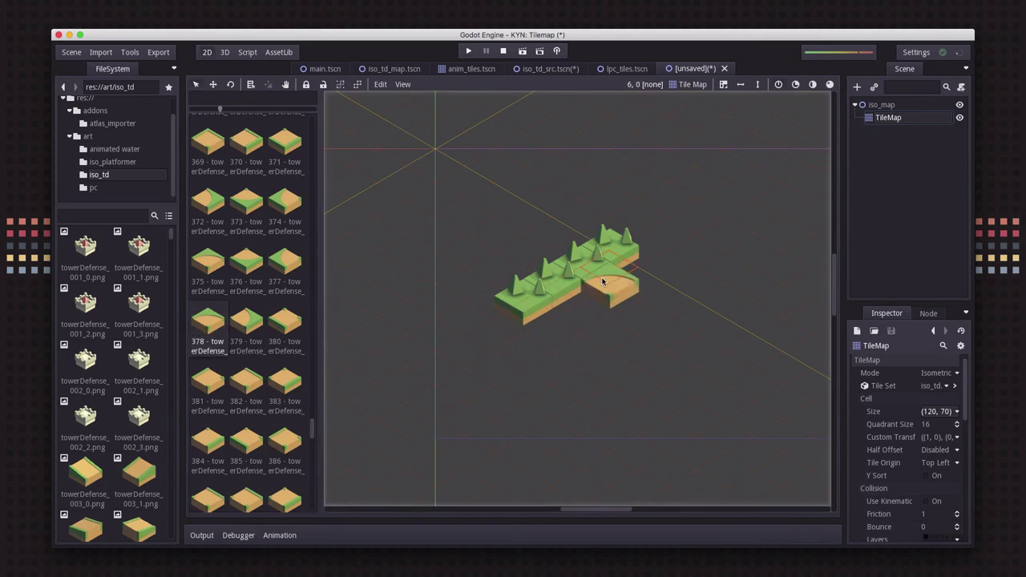
left_click(284, 323)
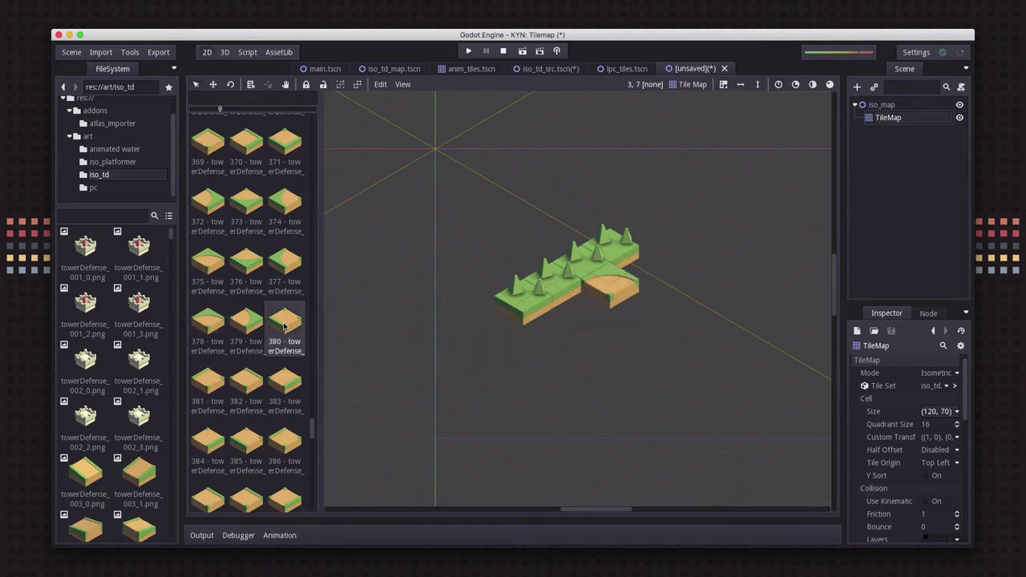
left_click(637, 298)
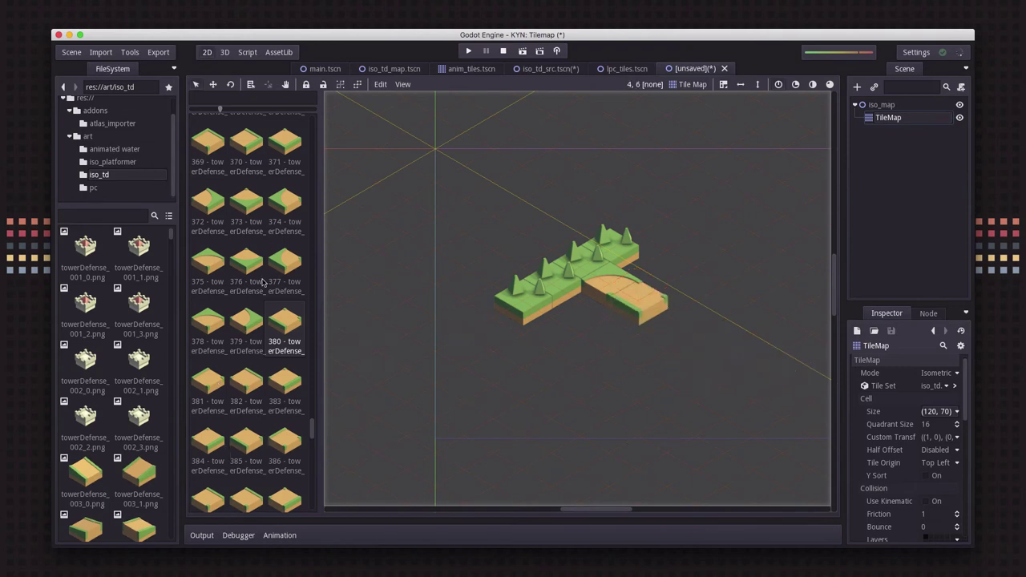
left_click(208, 143)
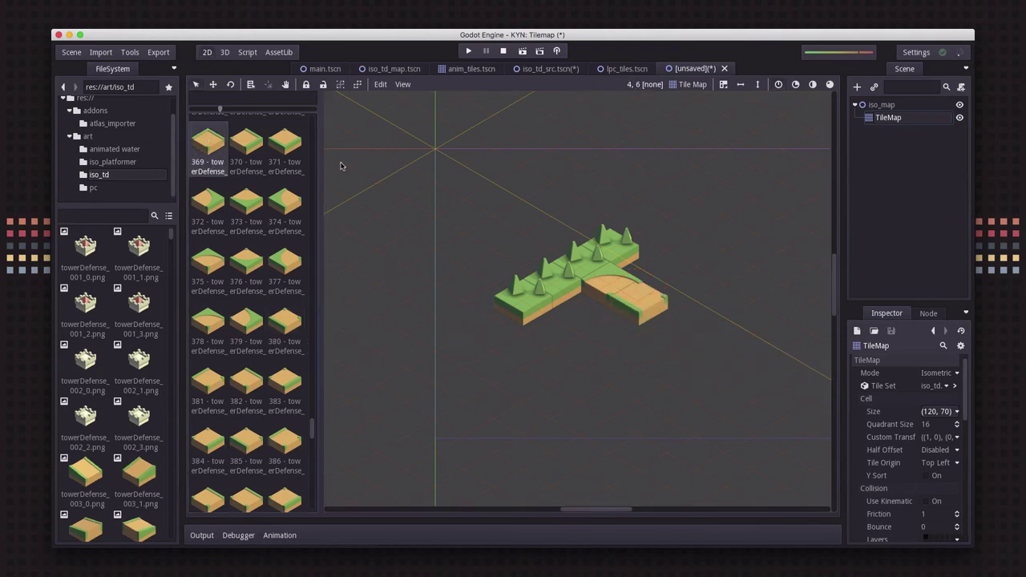
left_click(669, 271)
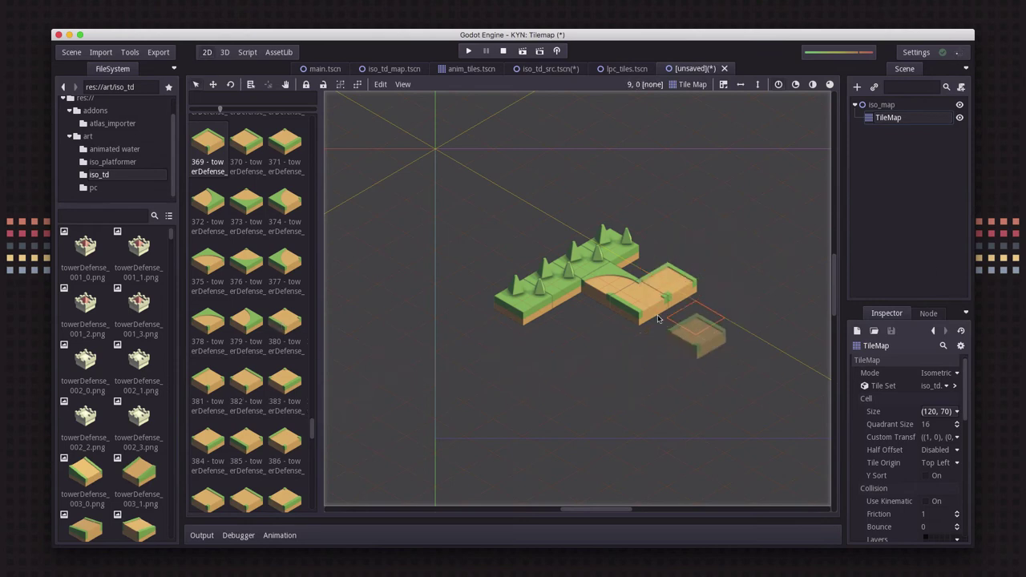
scroll(601, 296, "up", 3)
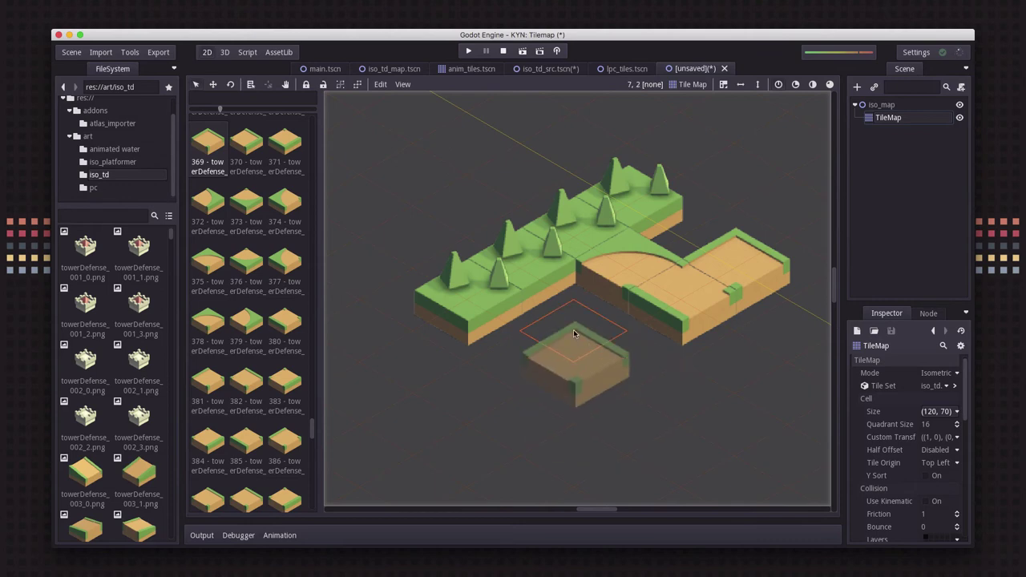
left_click(612, 306)
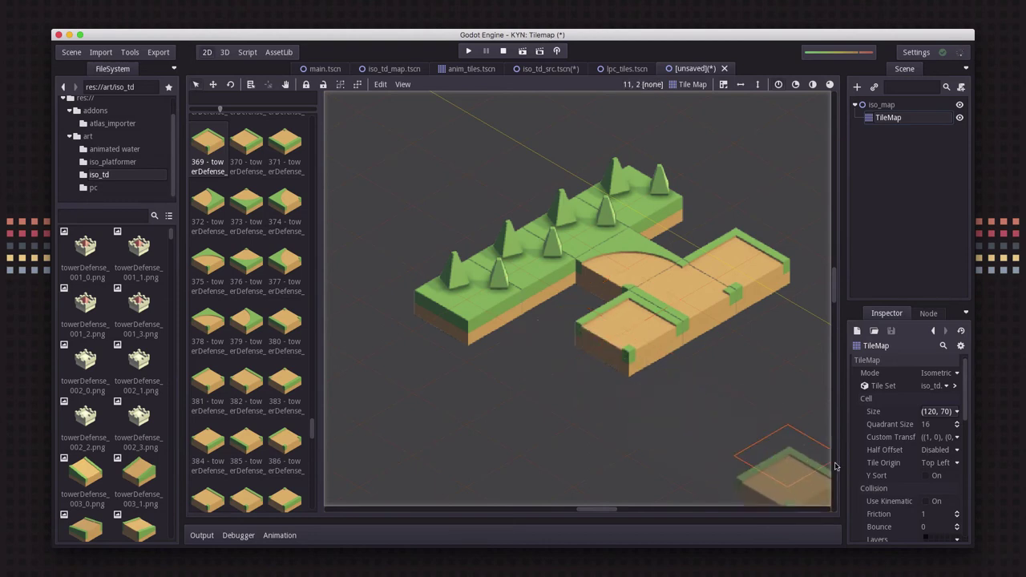
Set the tile origin to Center and paint sand at cells 7,2, 6,1 and 6,2
left_click(933, 464)
left_click(931, 483)
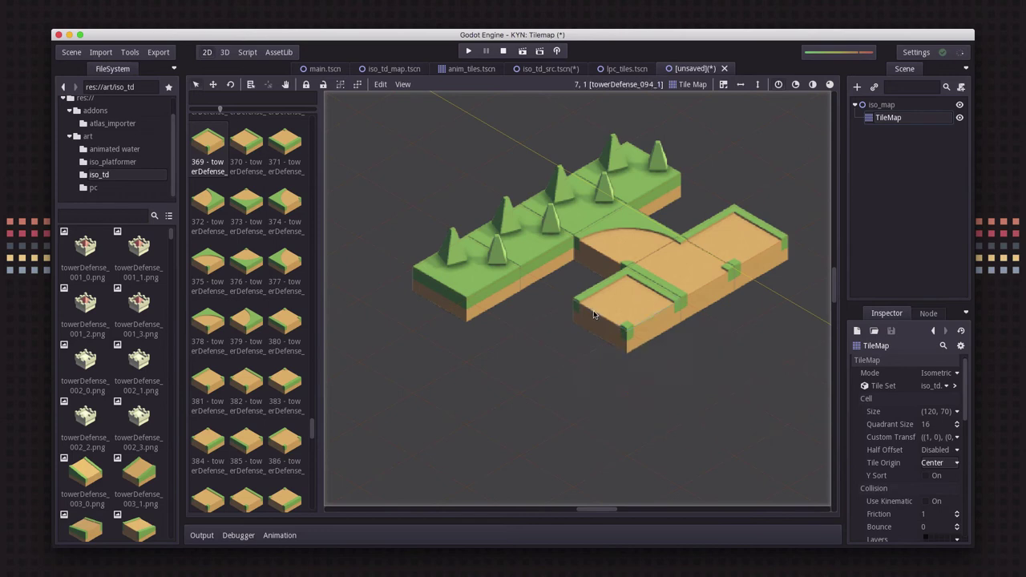
left_click(574, 327)
left_click(584, 268)
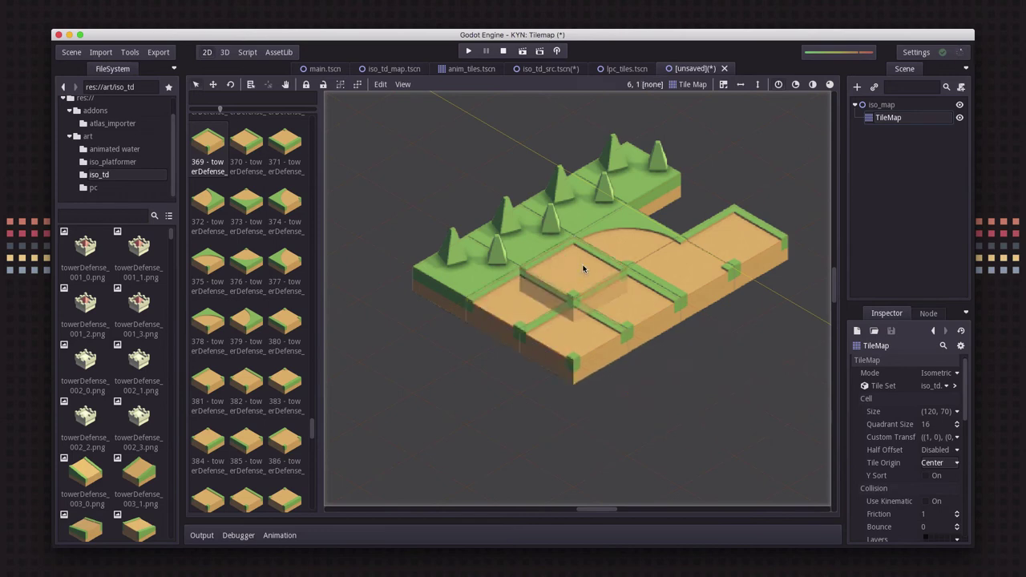
left_click(533, 298)
Erase the extra sand tiles, leaving the curved tile and one sand tile
right_click_drag(514, 286, 561, 270)
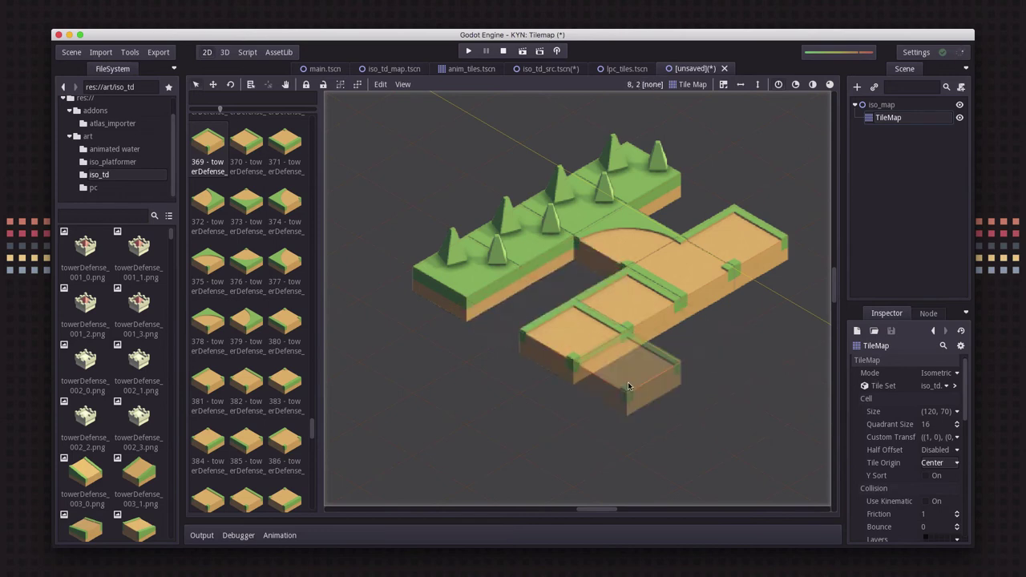
right_click(584, 325)
right_click(625, 298)
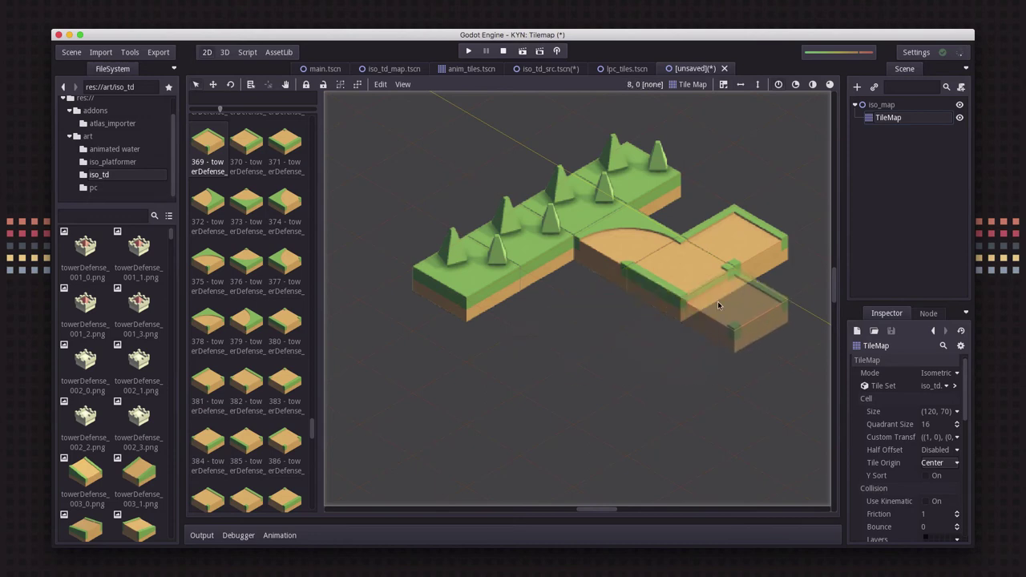
scroll(717, 305, "down", 6)
middle_click_drag(681, 298, 513, 271)
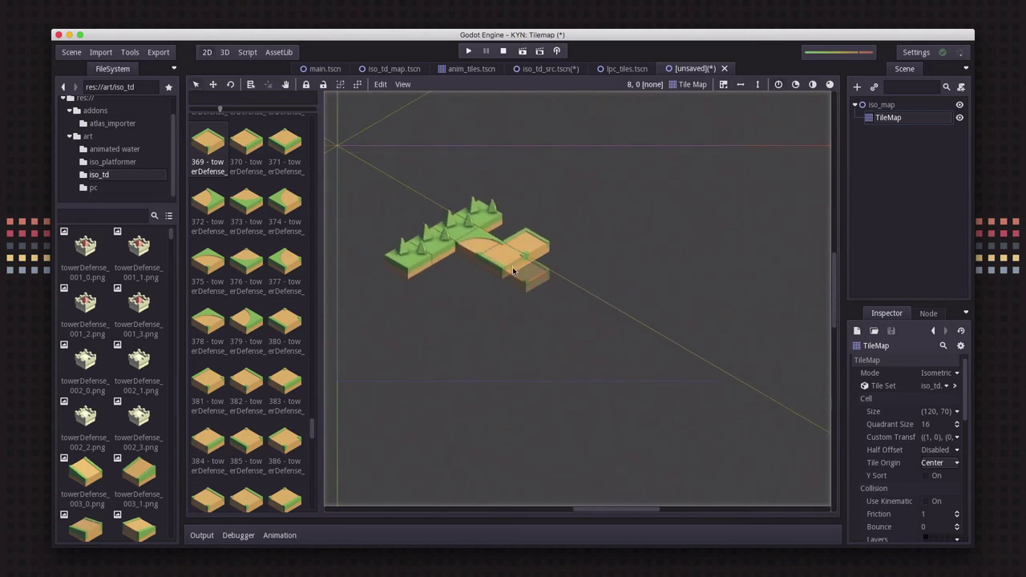
scroll(513, 270, "up", 2)
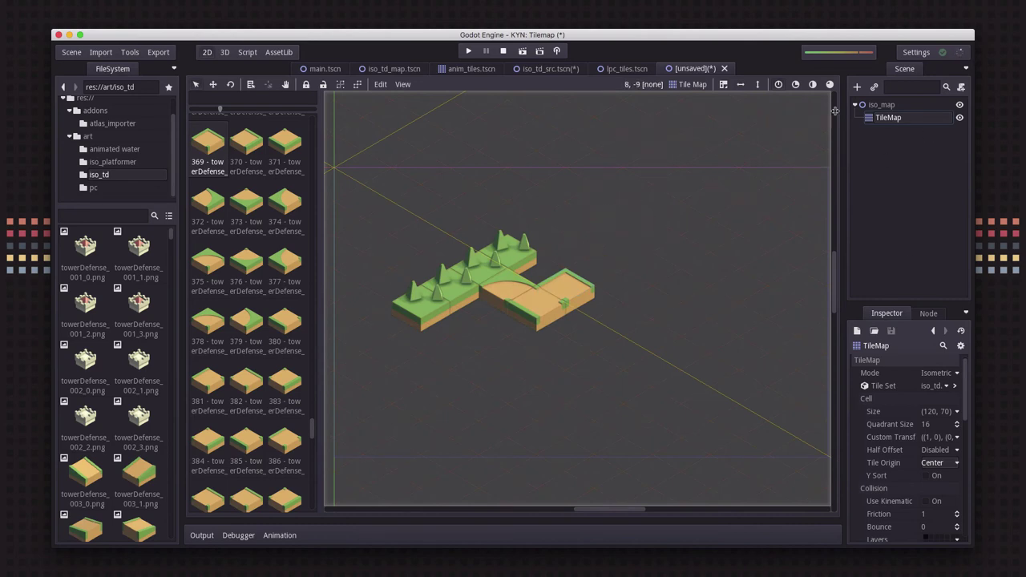
Rename the TileMap node to 'level 1'
double_click(887, 117)
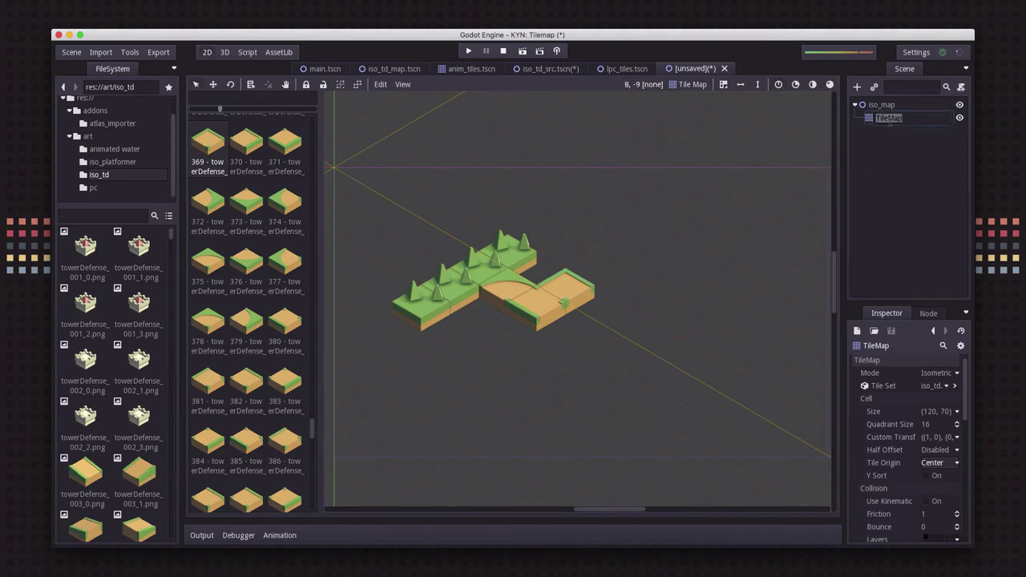
key("BackSpace")
type("level 1")
key("Return")
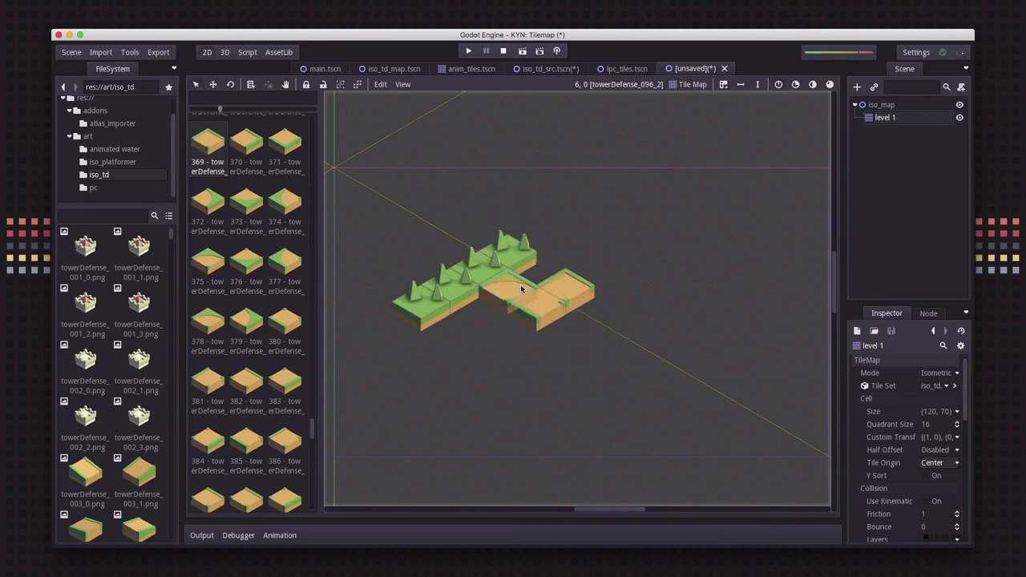
Paint a block of green grass tile 429 in front of the map
scroll(308, 345, "down", 10)
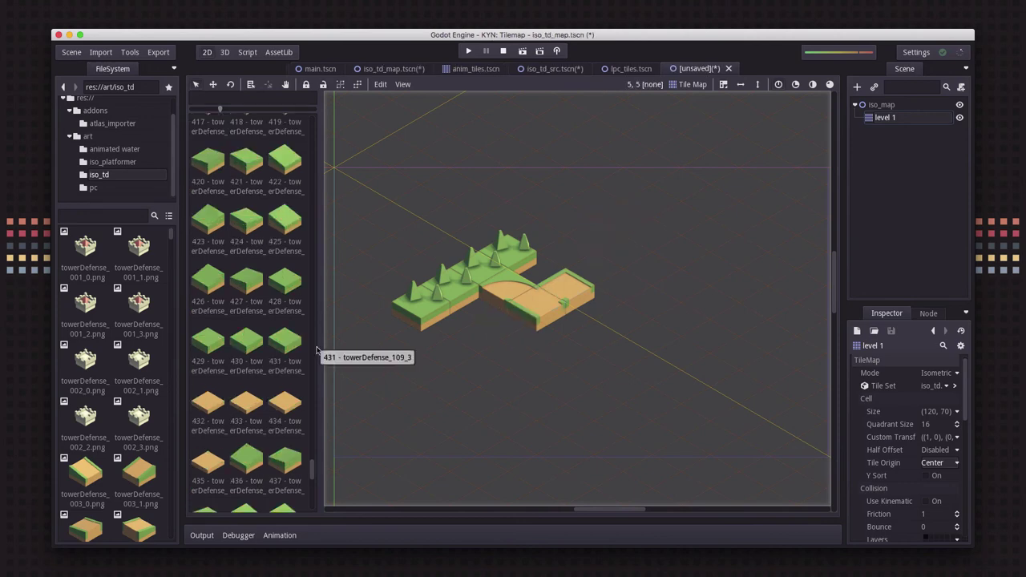
left_click(210, 342)
mouse_move(413, 344)
left_mouse_down()
mouse_move(471, 322)
mouse_move(506, 325)
mouse_move(487, 314)
mouse_move(518, 347)
mouse_move(460, 366)
mouse_move(501, 391)
mouse_move(566, 360)
left_mouse_up()
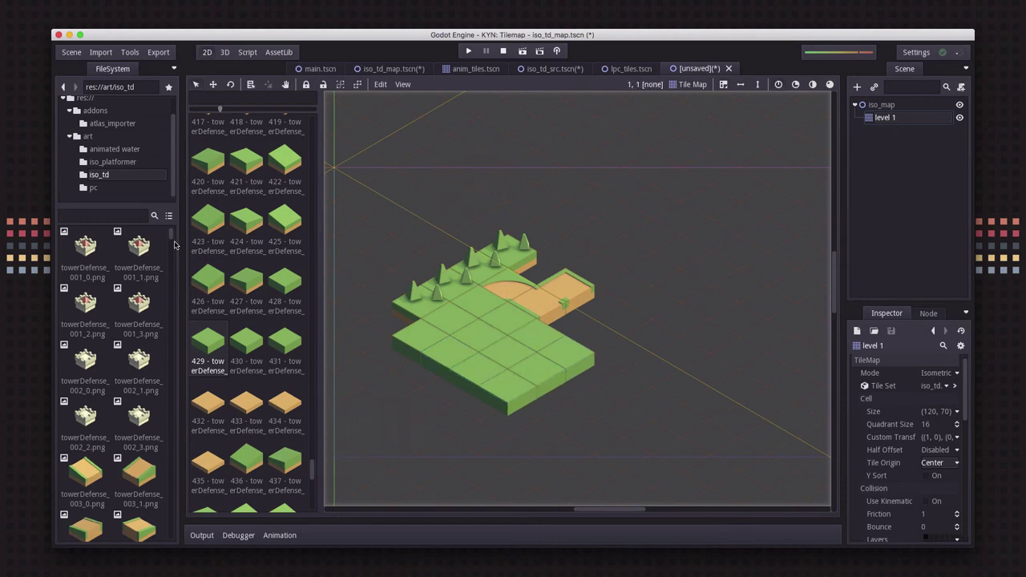
Try two white block tiles 140 on the grass, then undo them
left_click_drag(311, 473, 307, 245)
left_click(285, 175)
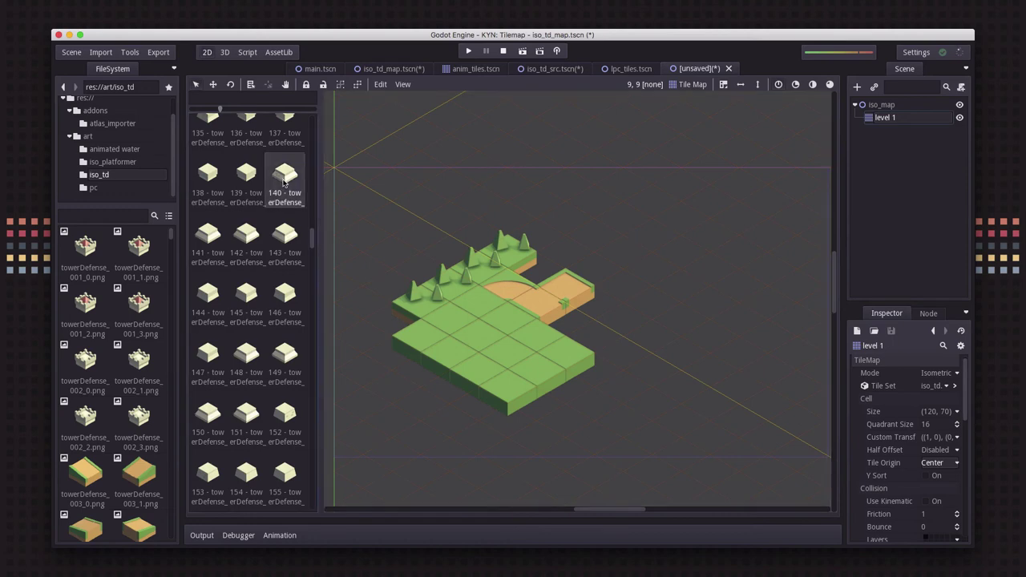
left_click(513, 346)
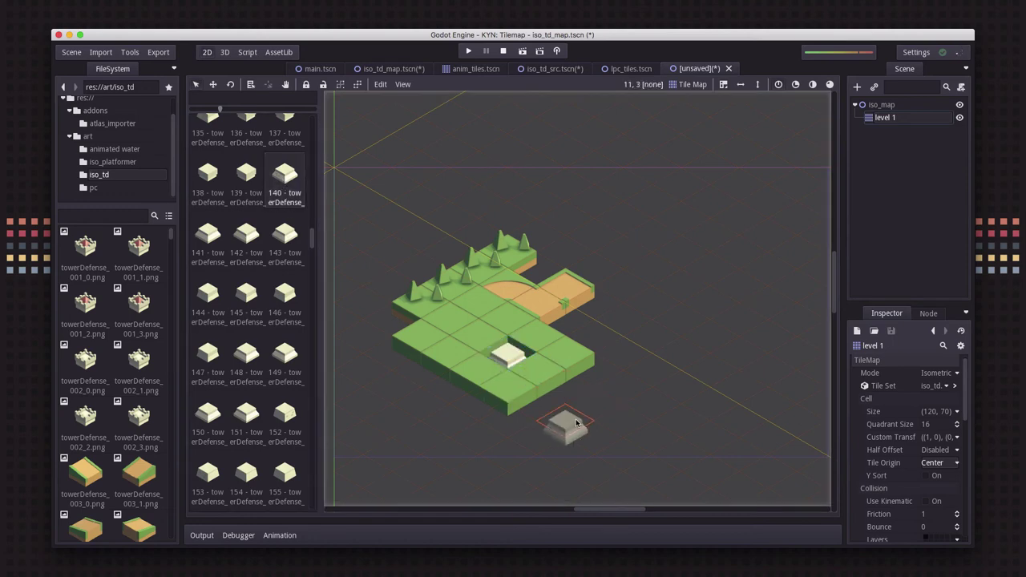
left_click(514, 324)
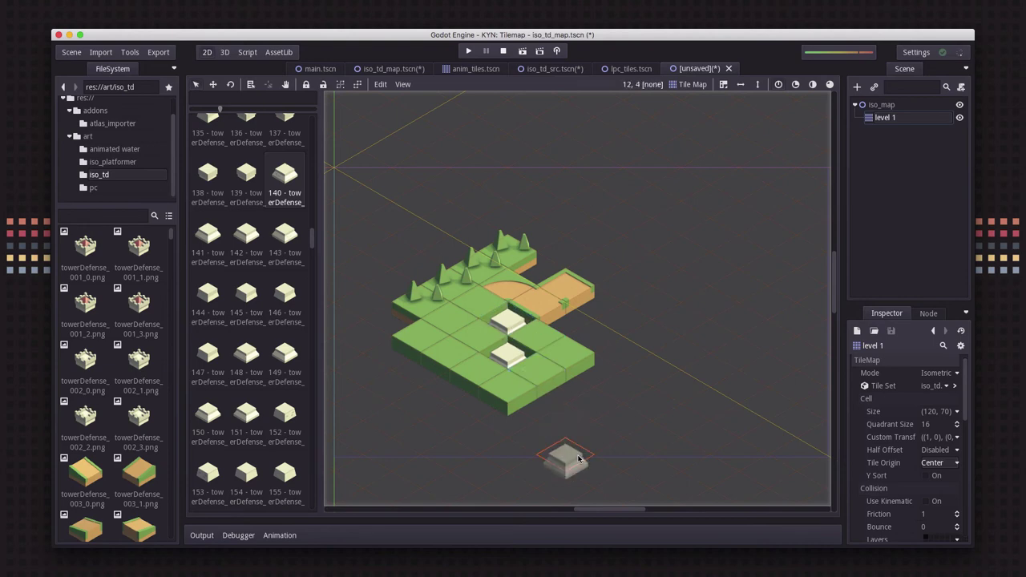
key("ctrl+z")
key("ctrl+z")
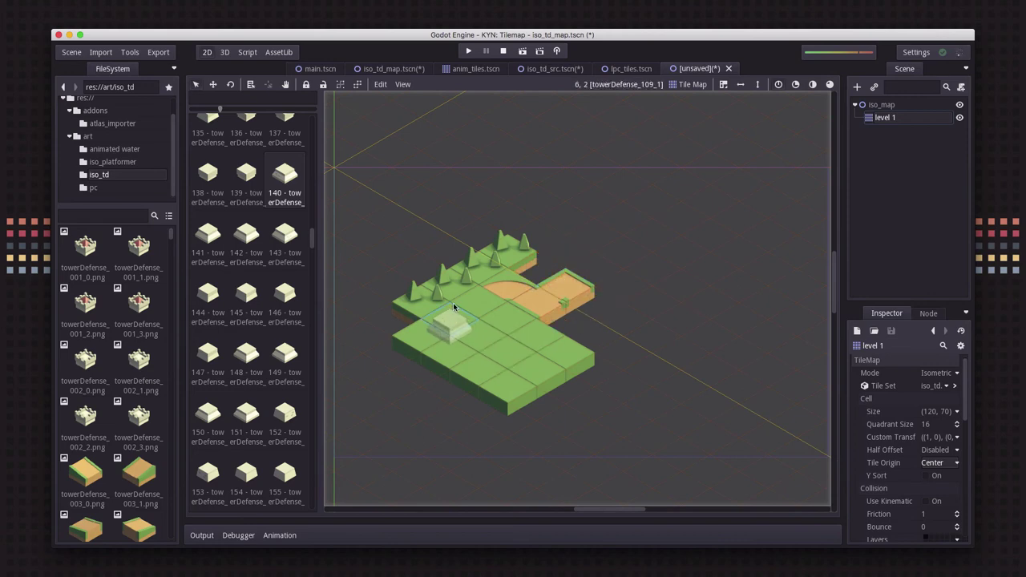
left_click(883, 119)
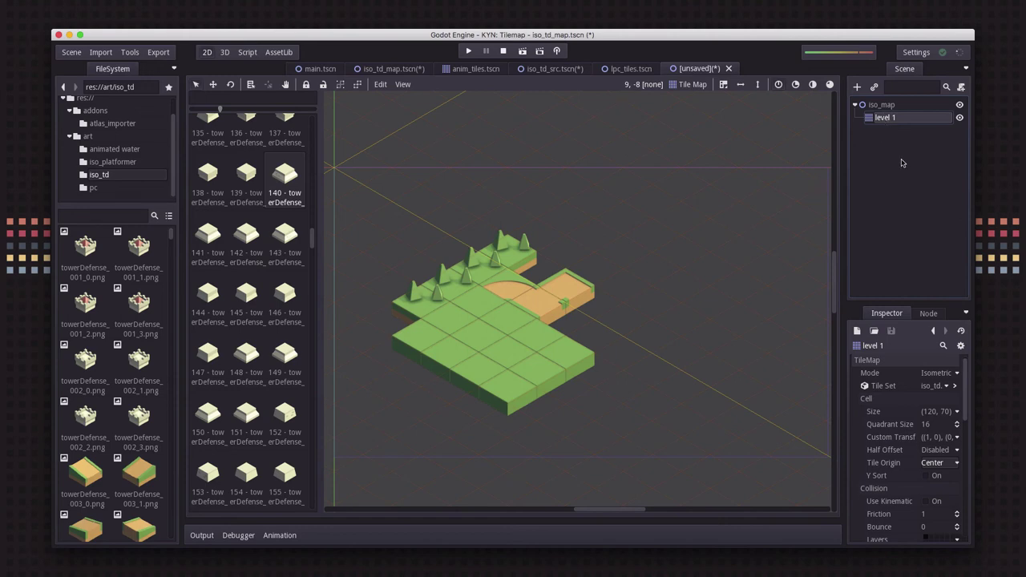
Duplicate level 1 as an empty level 2 layer, keeping level 1 visible
key("ctrl+d")
left_click(887, 132)
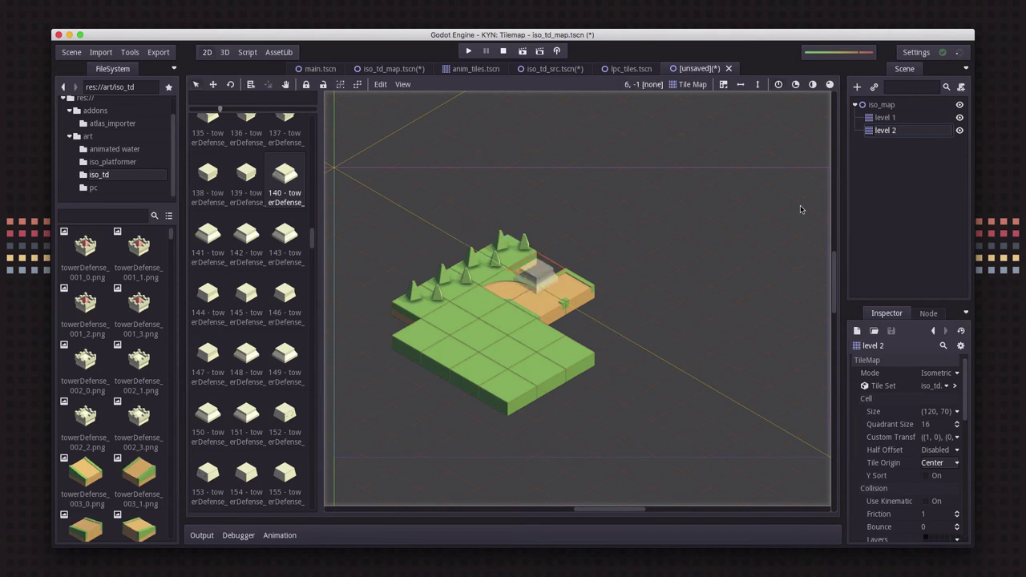
left_click(960, 117)
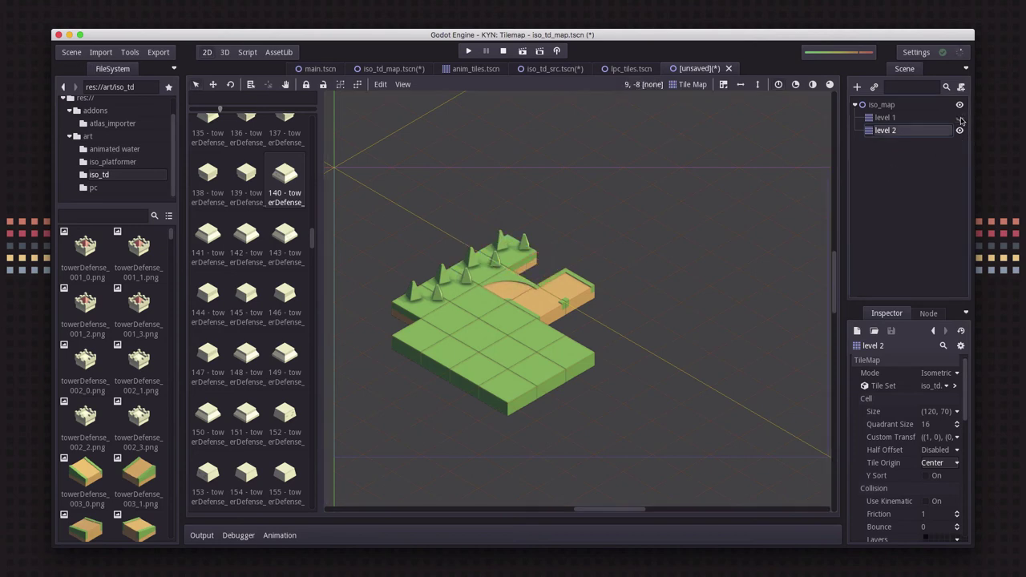
mouse_move(471, 309)
right_mouse_down()
mouse_move(478, 333)
mouse_move(493, 297)
mouse_move(464, 348)
mouse_move(533, 343)
mouse_move(489, 375)
mouse_move(539, 361)
right_mouse_up()
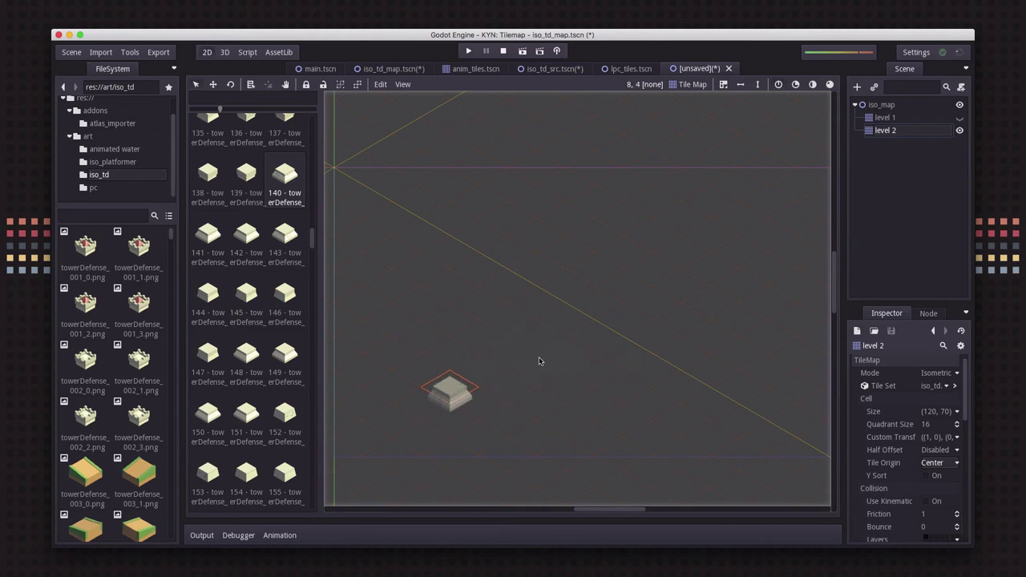
left_click(959, 117)
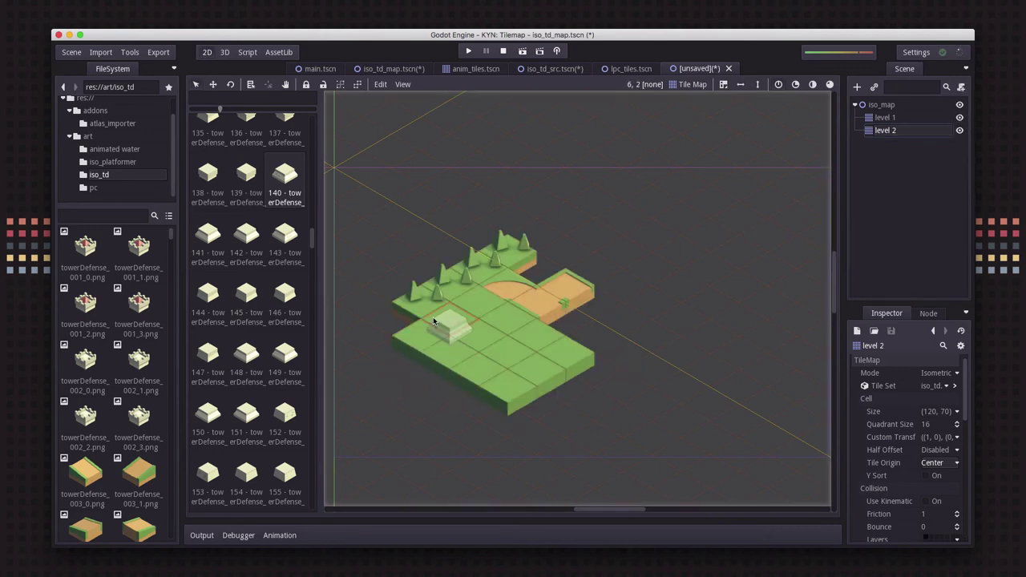
Place a white tower-base tile on level 2 and order it after level 1
left_click(481, 344)
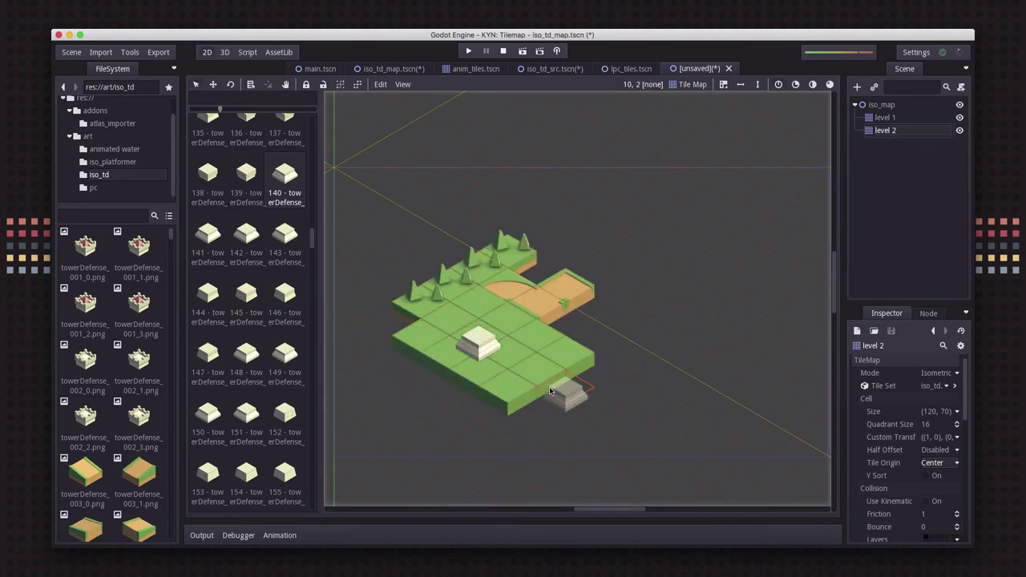
scroll(549, 391, "up", 5)
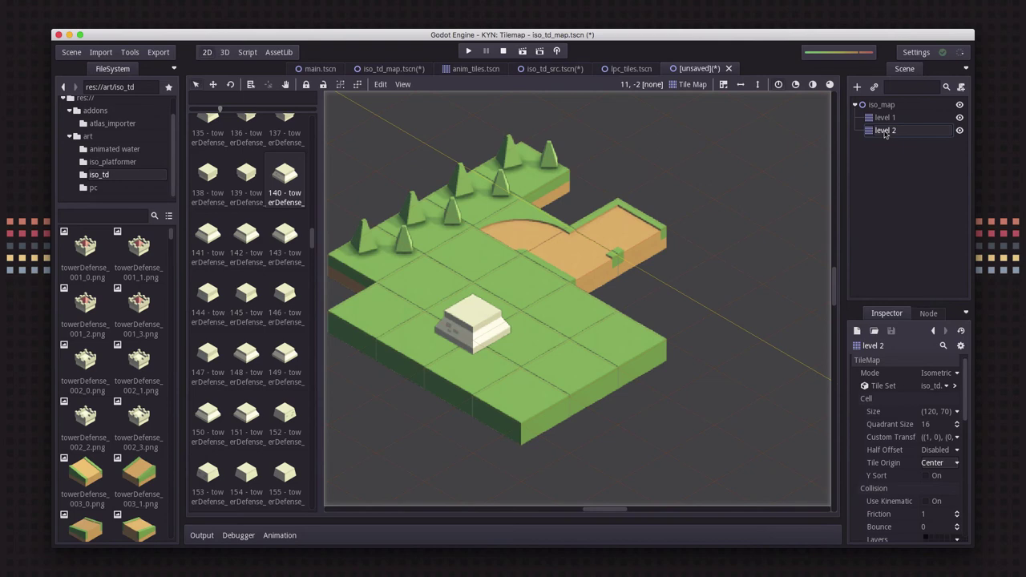
left_click_drag(884, 135, 885, 113)
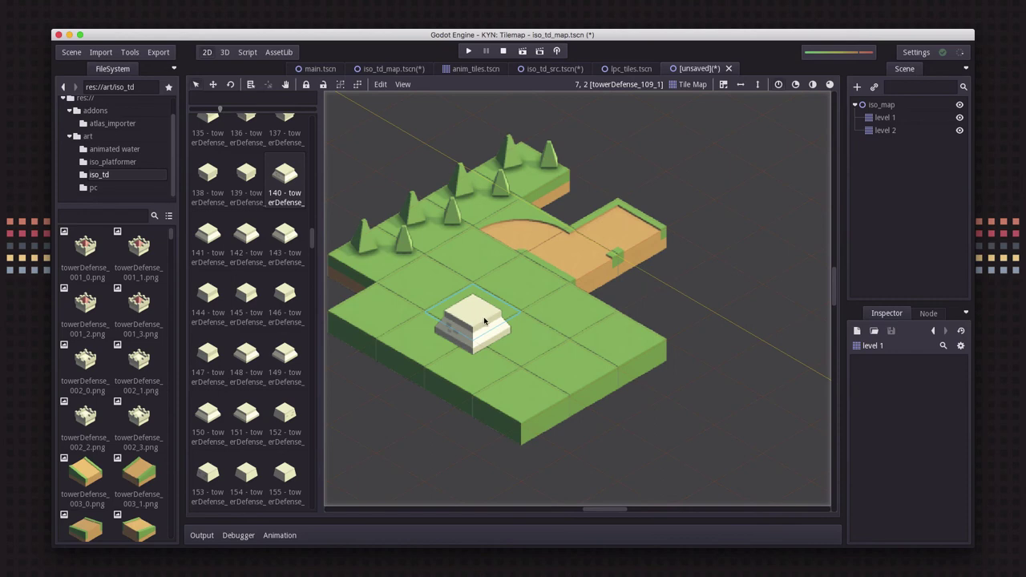
Set level 2's position to (0, -28) so the white block sits on the grass
left_click(889, 131)
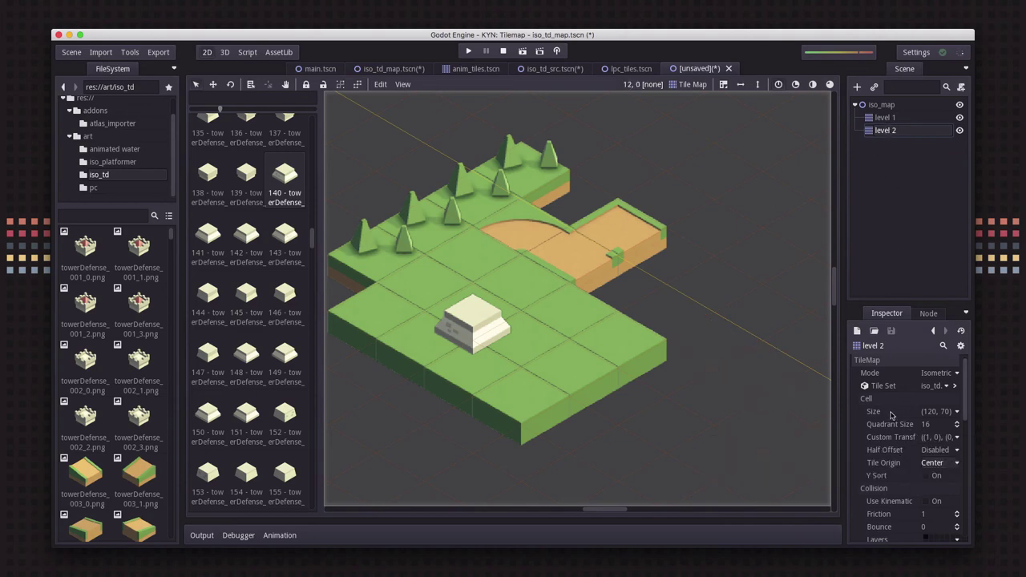
scroll(901, 433, "down", 5)
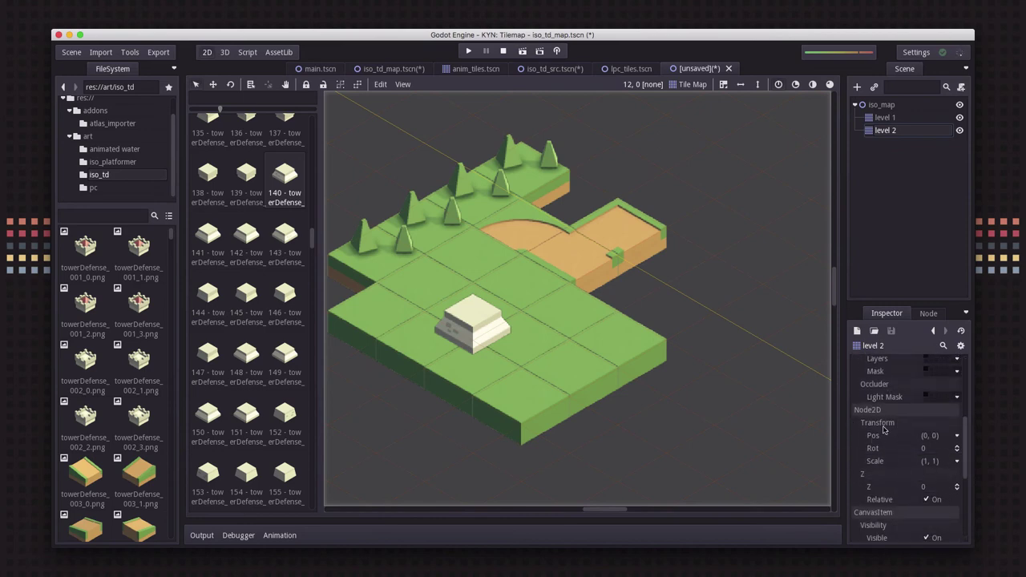
left_click(933, 436)
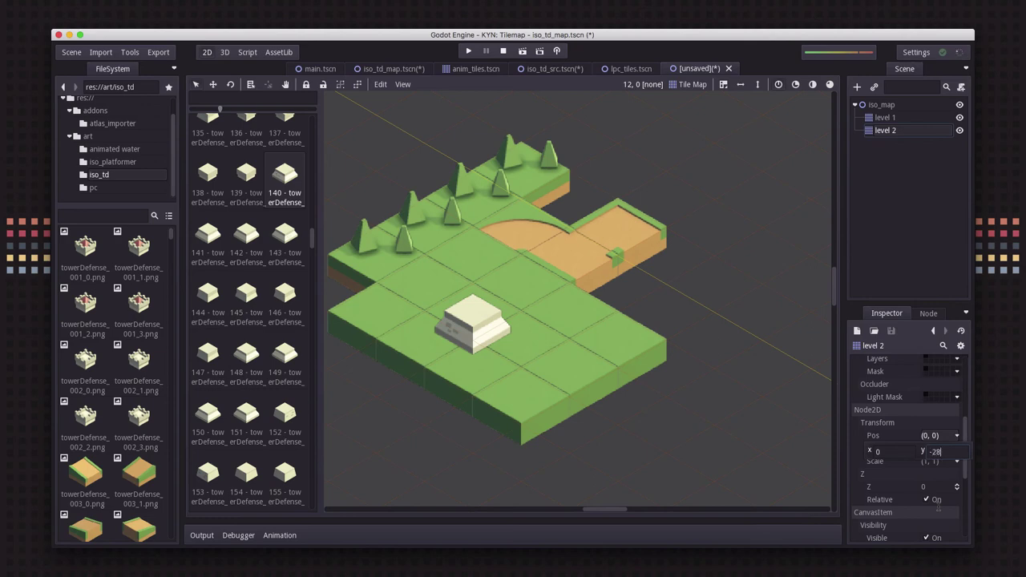
key("Return")
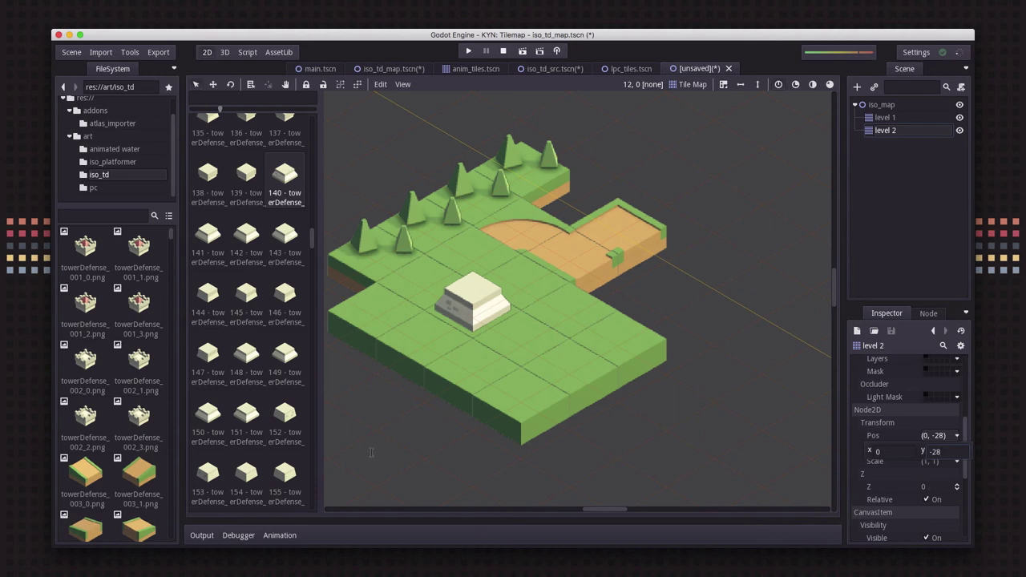
scroll(573, 408, "down", 5)
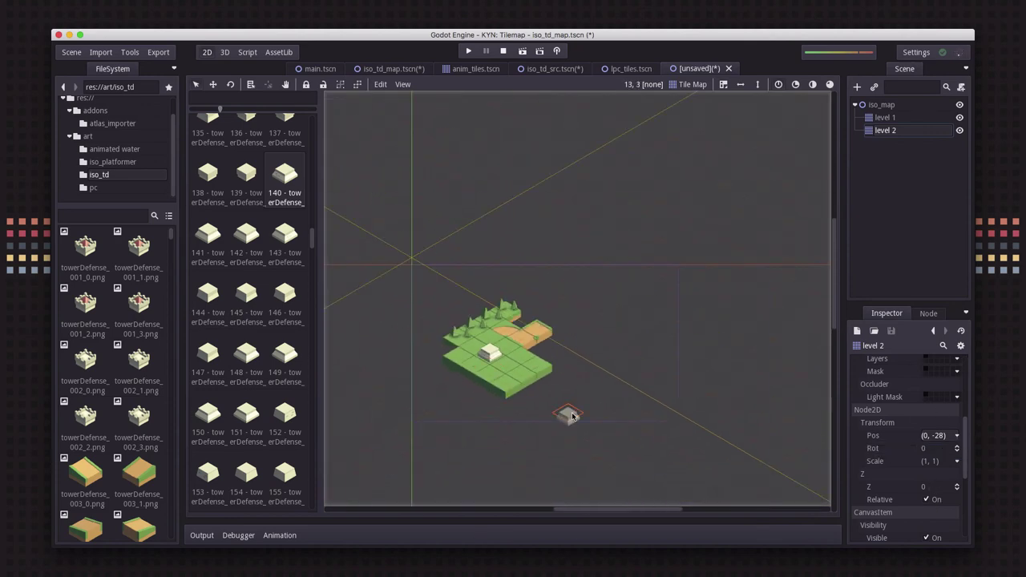
scroll(563, 414, "up", 8)
Duplicate level 2 as a level 3 layer and choose tall tower block 130
middle_click_drag(435, 284, 653, 328)
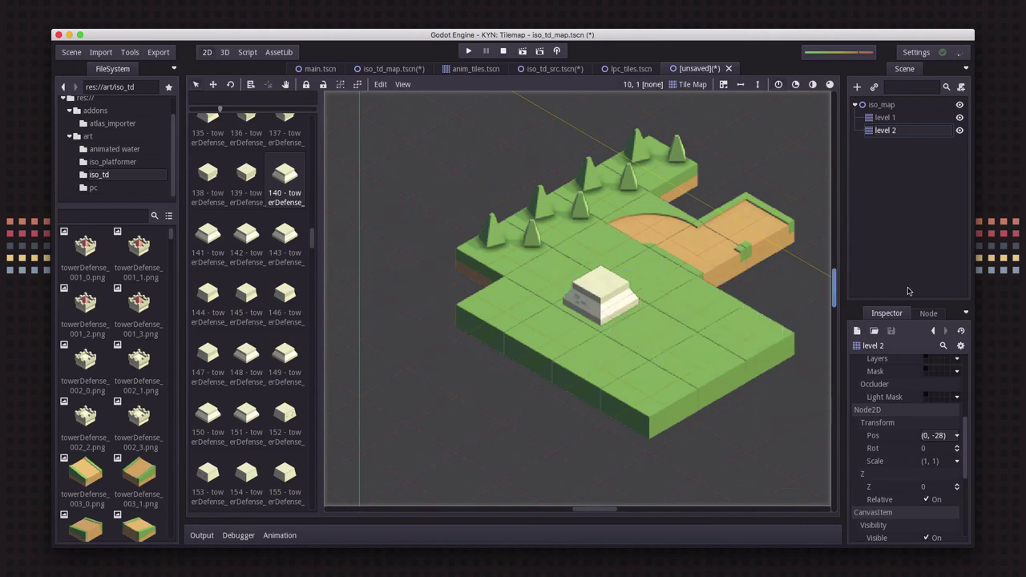
left_click(893, 133)
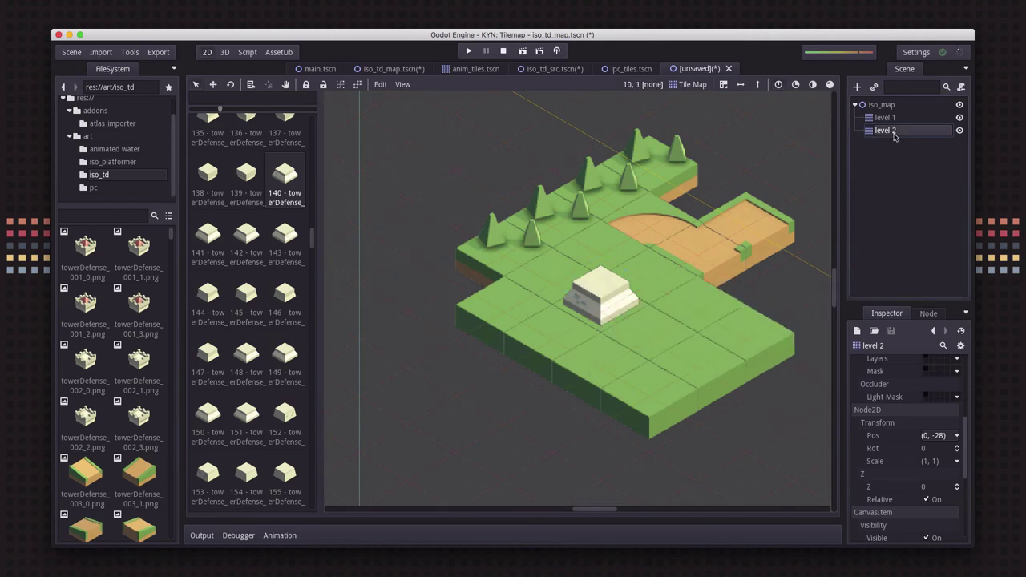
key("ctrl+d")
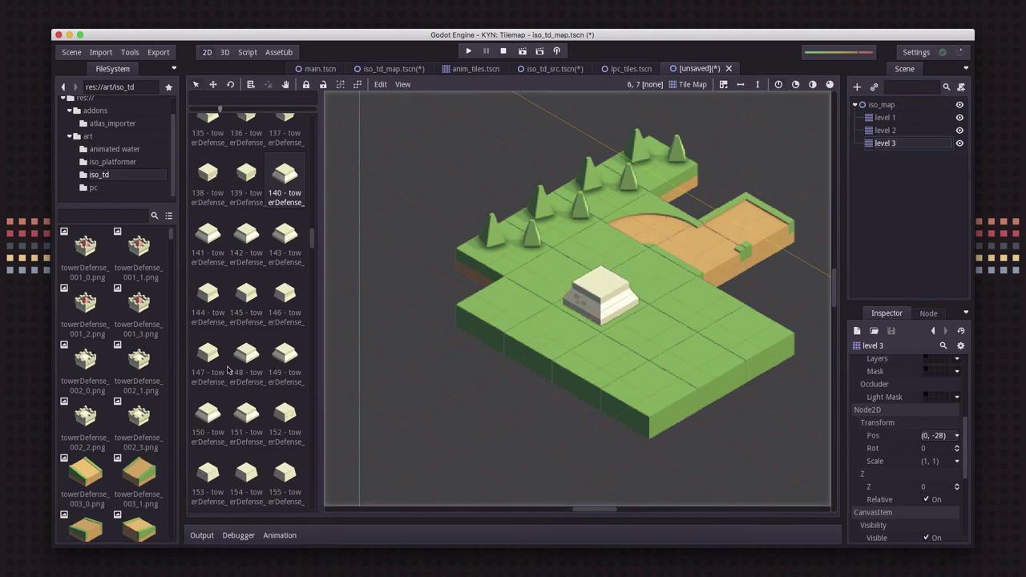
scroll(263, 360, "up", 2)
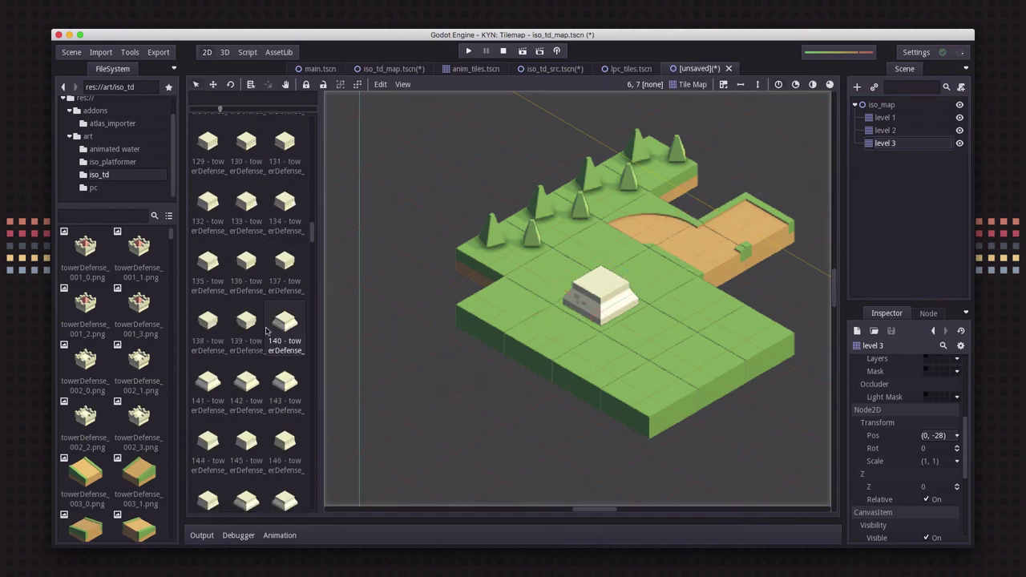
scroll(264, 336, "up", 2)
left_click(242, 250)
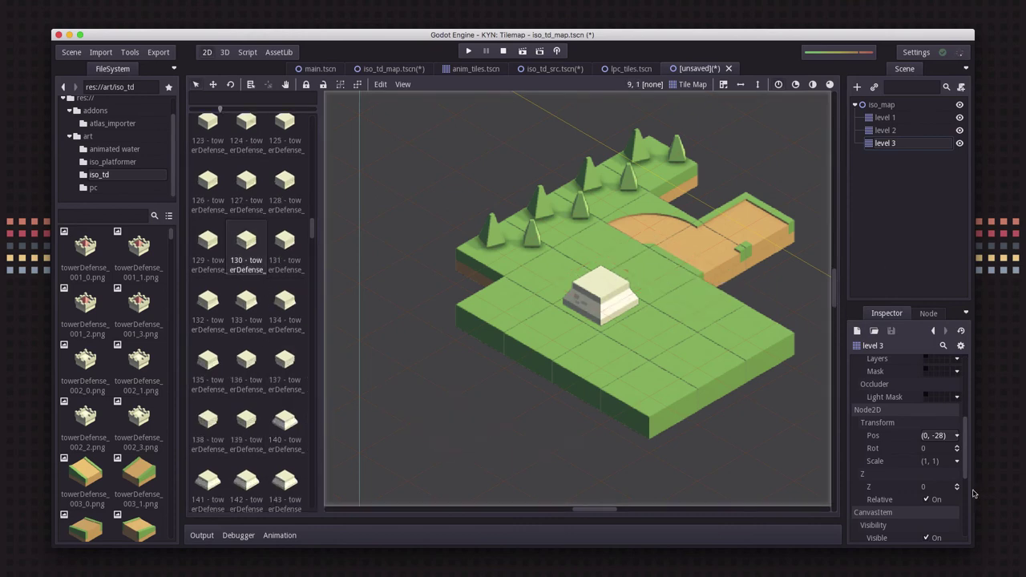
Raise level 3 to y -28*2 (-56) and stack a block on the tower
left_click(942, 437)
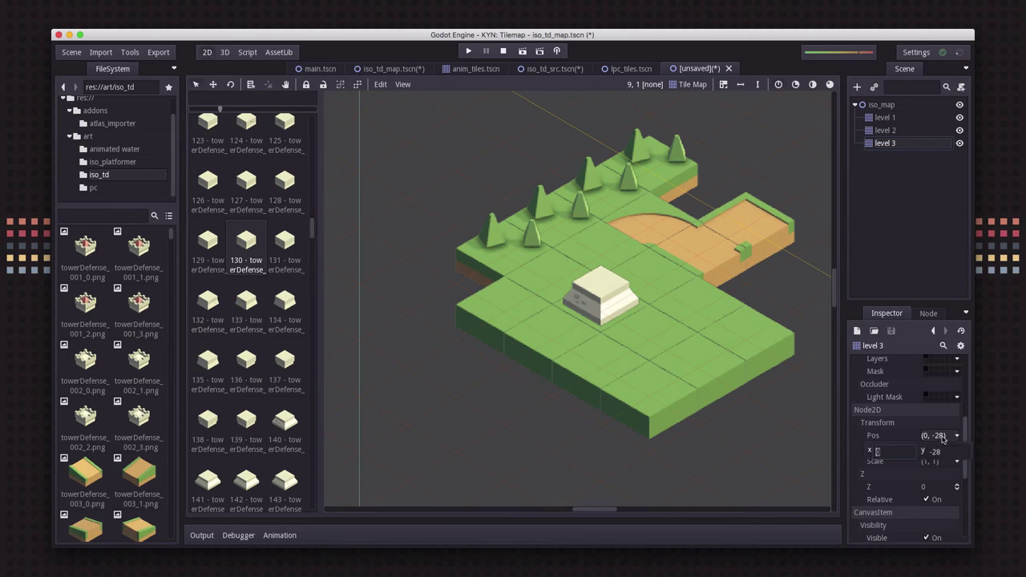
left_click(938, 452)
type("*2")
left_click(890, 143)
left_click(593, 296)
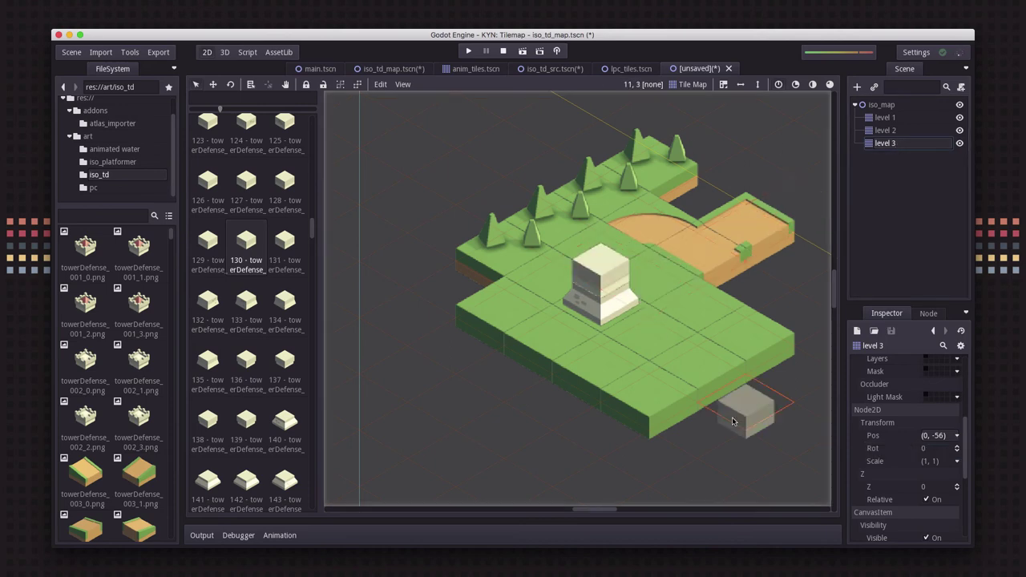
left_click(898, 144)
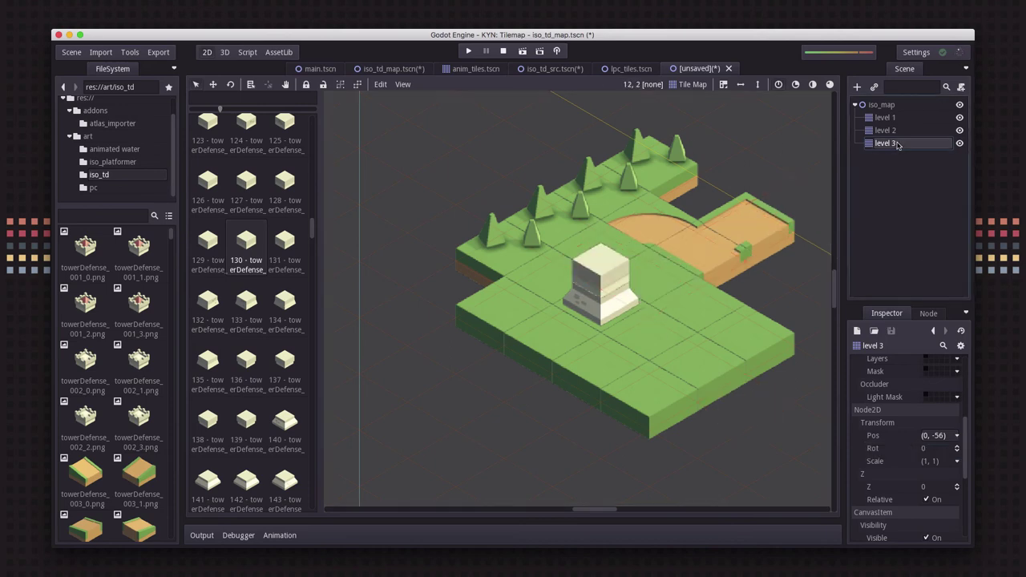
Duplicate level 3 as a new level 4 layer and offset it to y = -28*3 (-84)
key("ctrl+d")
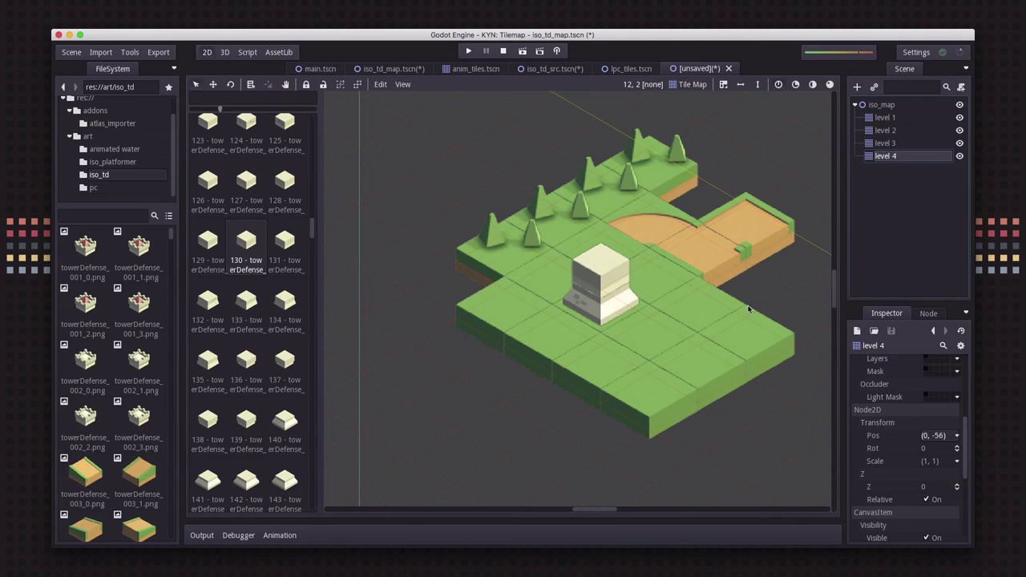
left_click(934, 436)
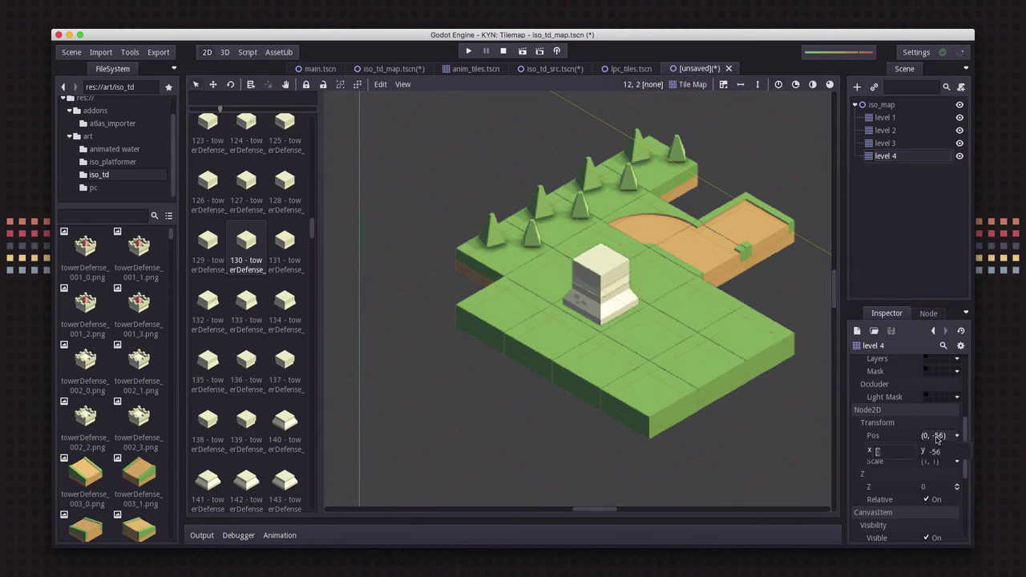
left_click(949, 452)
type("-28*3")
Paint crenellated tile 112 on level 4 to cap the tower with battlements
scroll(245, 253, "up", 5)
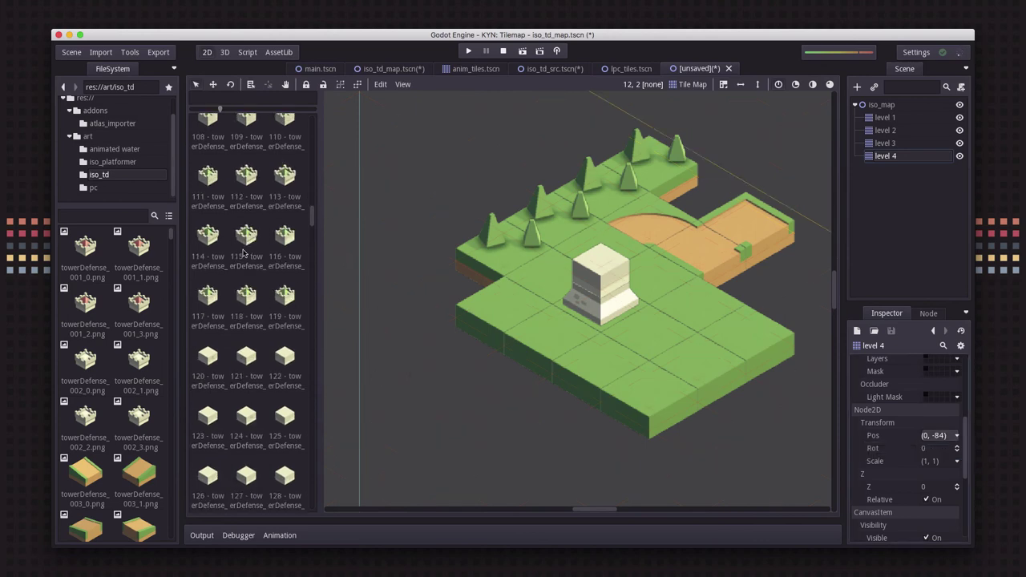
left_click(247, 275)
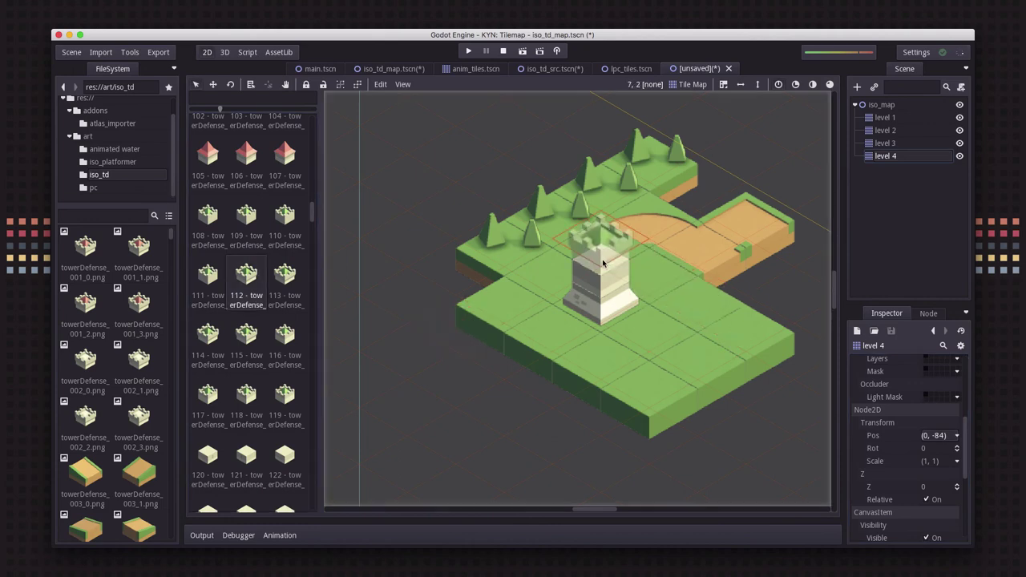
left_click(601, 288)
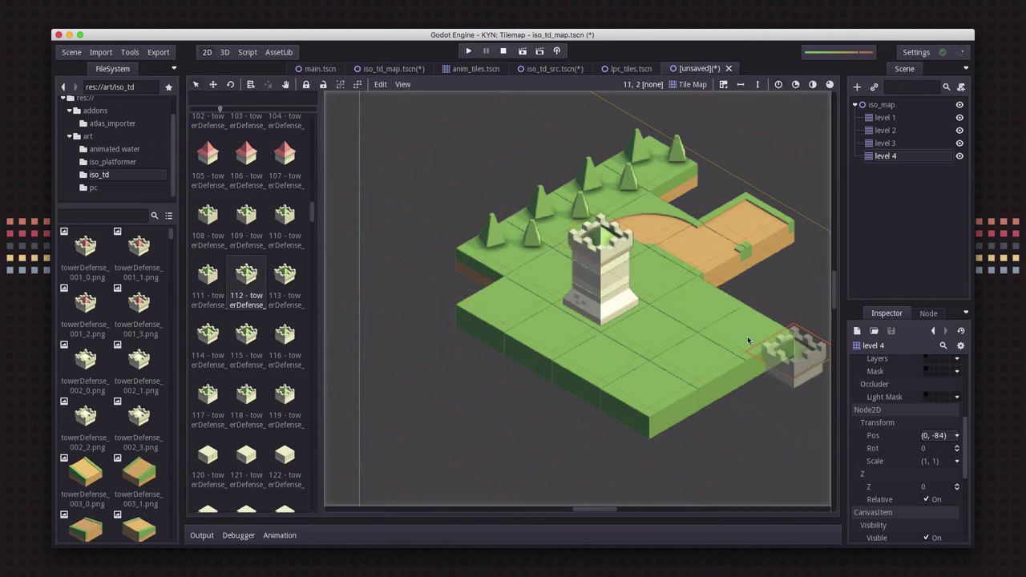
scroll(802, 344, "right", 3)
scroll(723, 341, "down", 3)
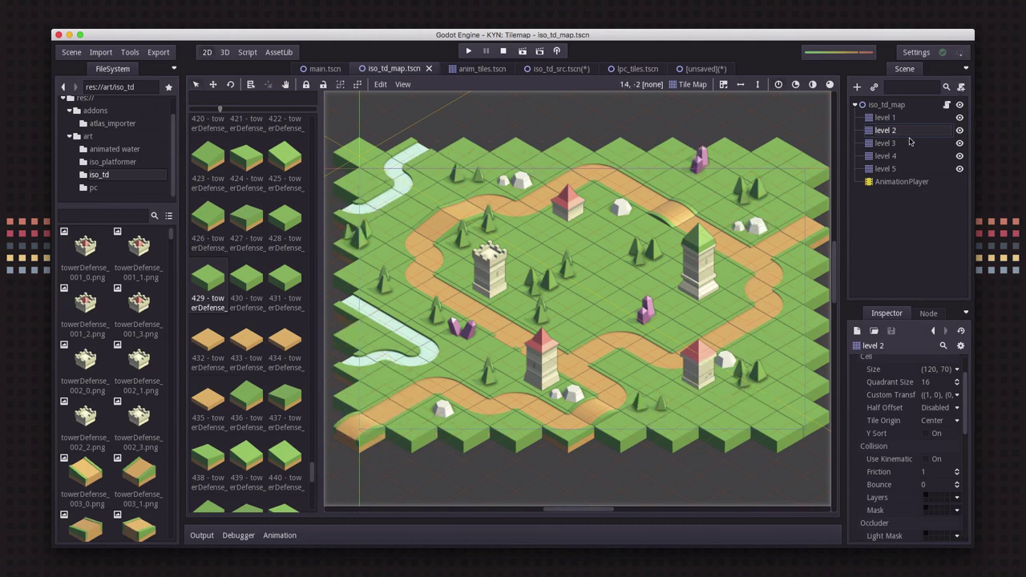
left_click(709, 383)
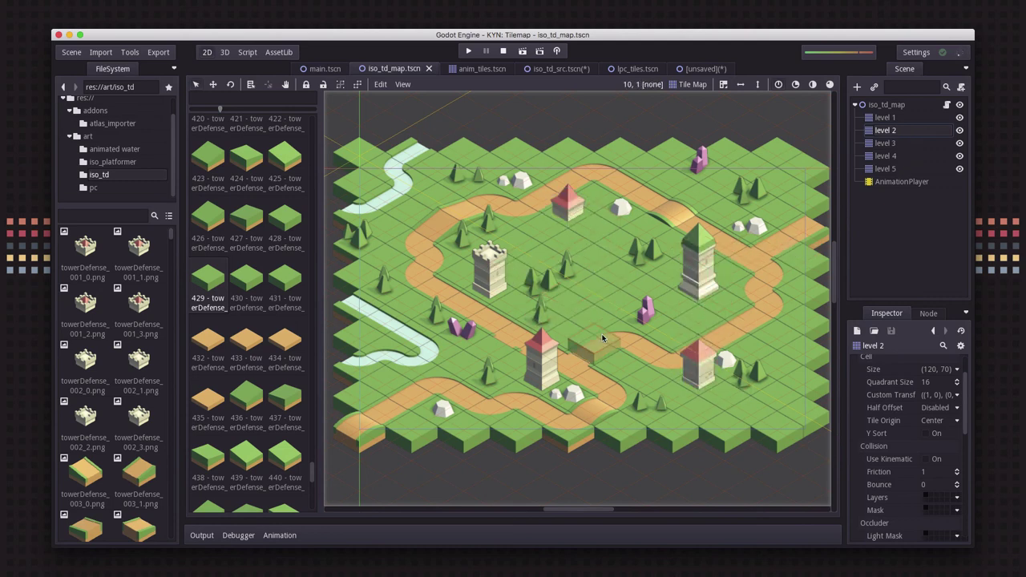
left_click(523, 51)
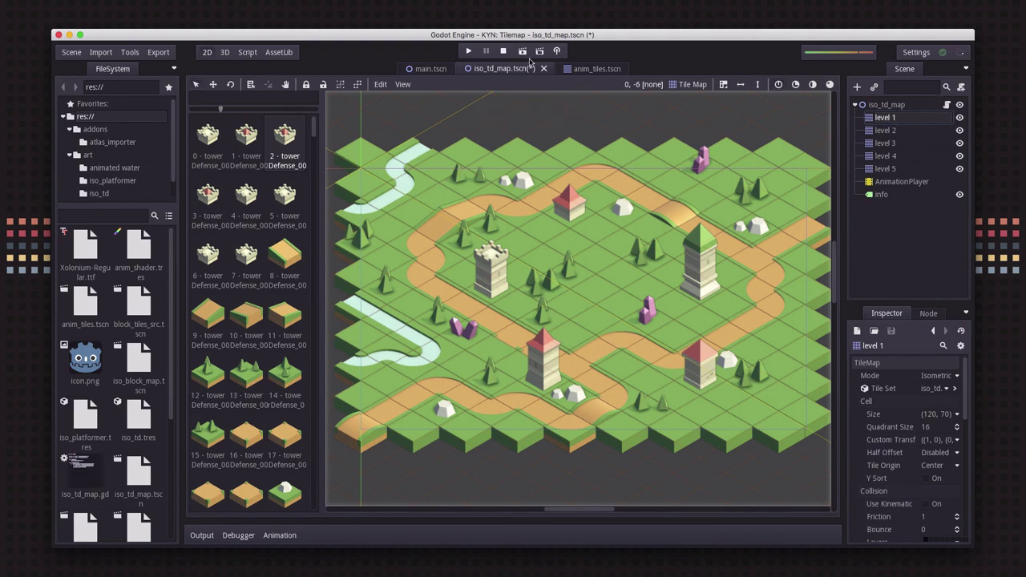
Save the map, run it with F5, and read the coordinates of two neighbouring tiles
key("ctrl+s")
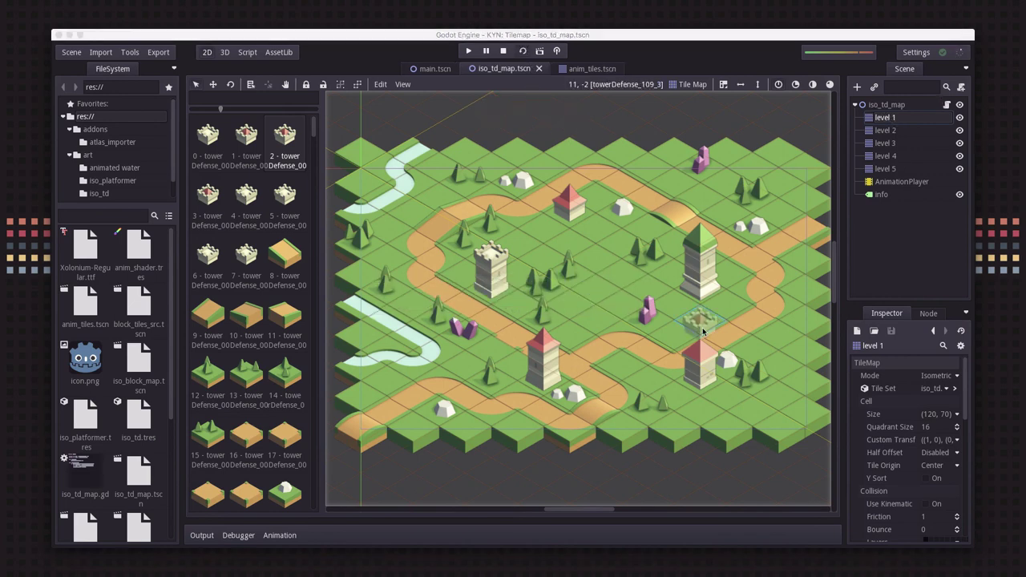
key("F5")
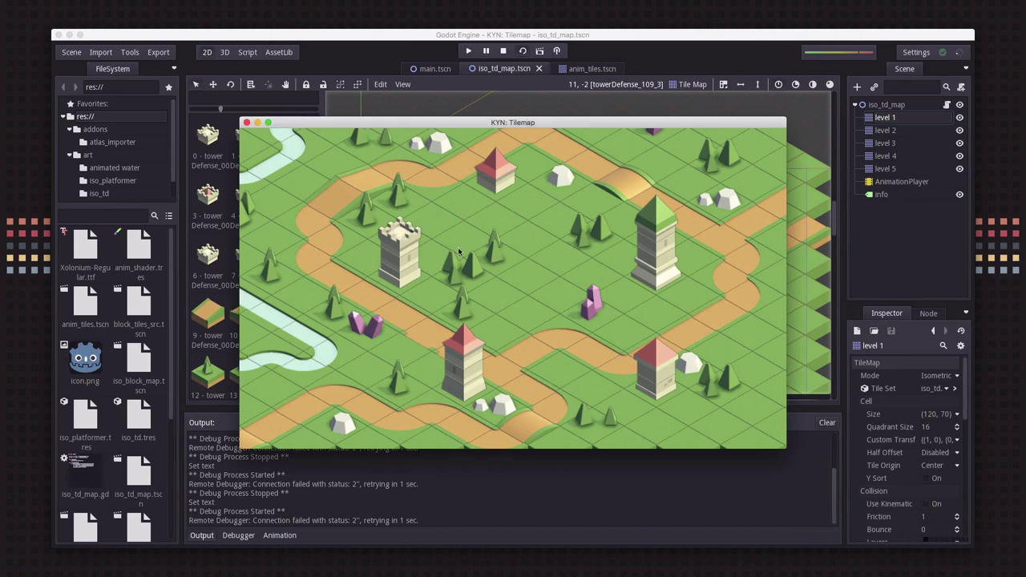
left_click(250, 150)
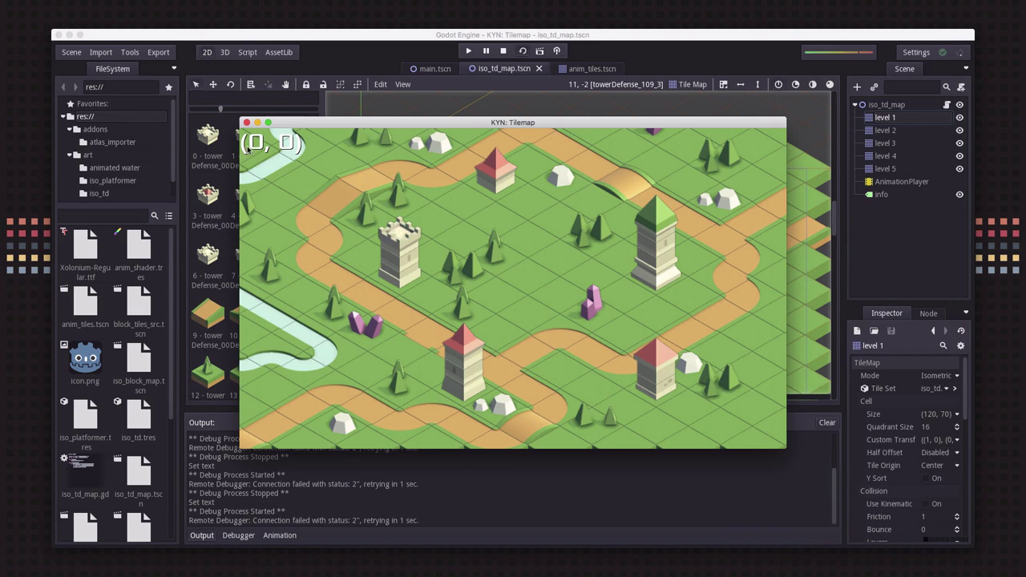
left_click(271, 165)
Read the coordinates of two tiles further right, then close the game window
left_click(526, 276)
left_click(494, 298)
left_click(247, 122)
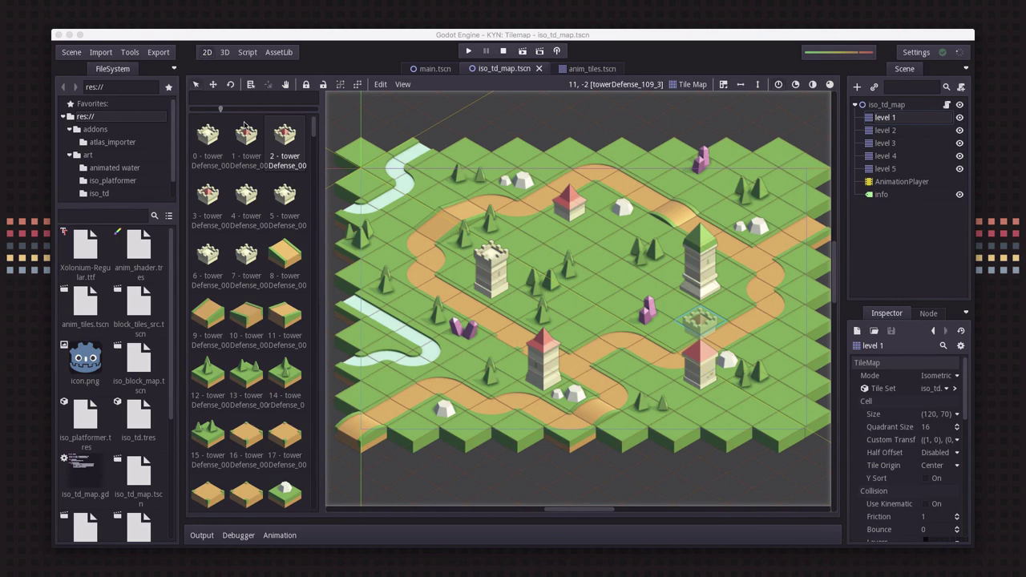